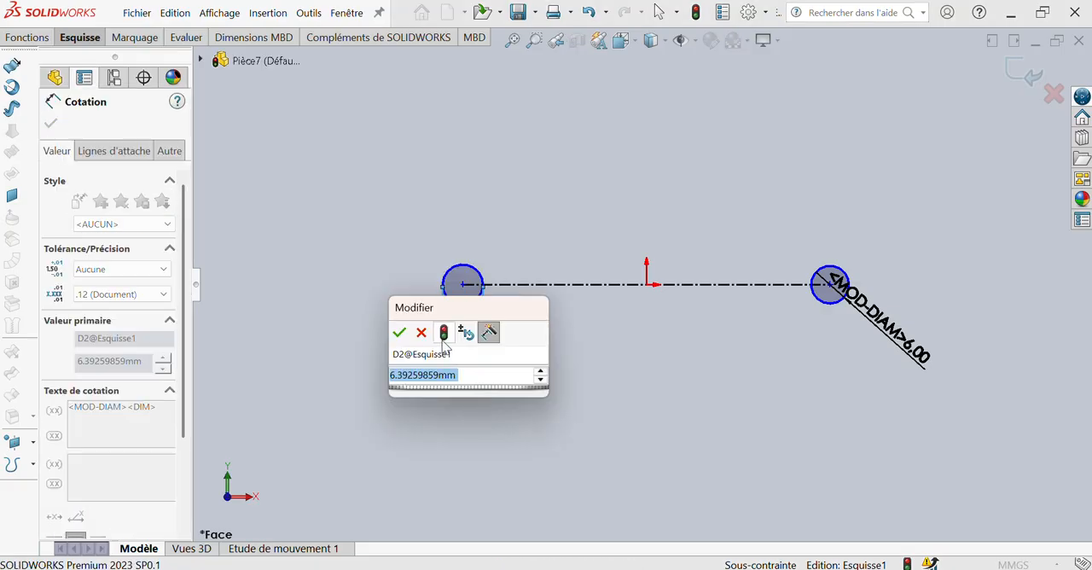
Set the left circle's diameter to 8 mm and the distance between the two circle centres to 35 mm
text(8)
key(Return)
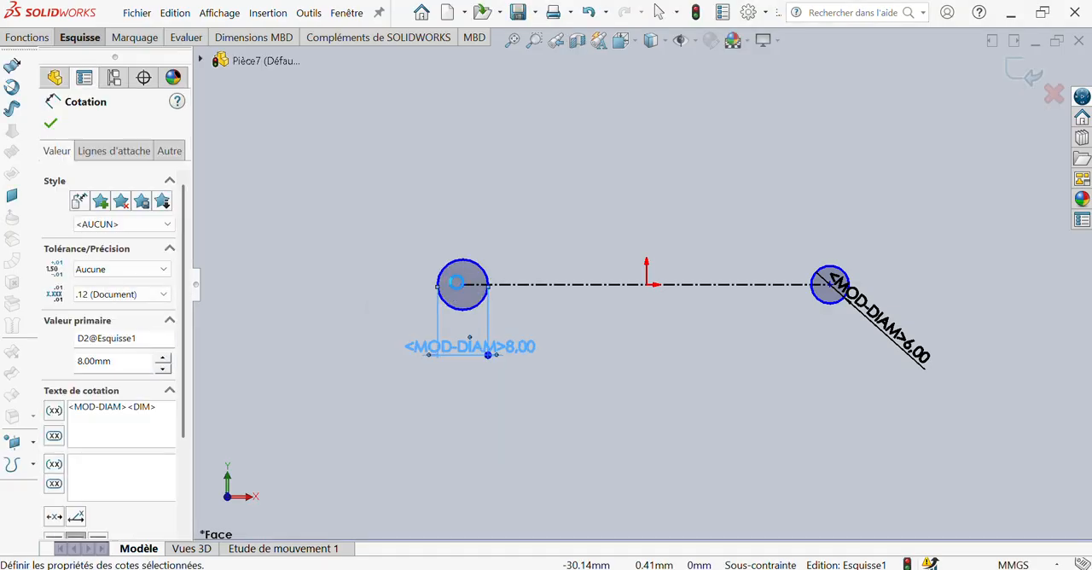
click(461, 285)
click(829, 284)
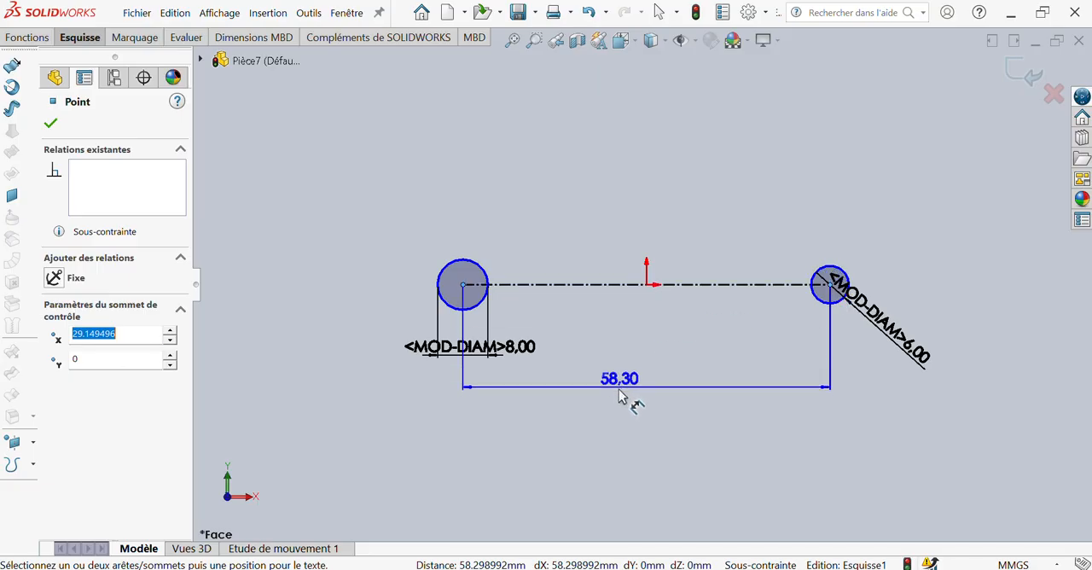
click(629, 402)
text(35)
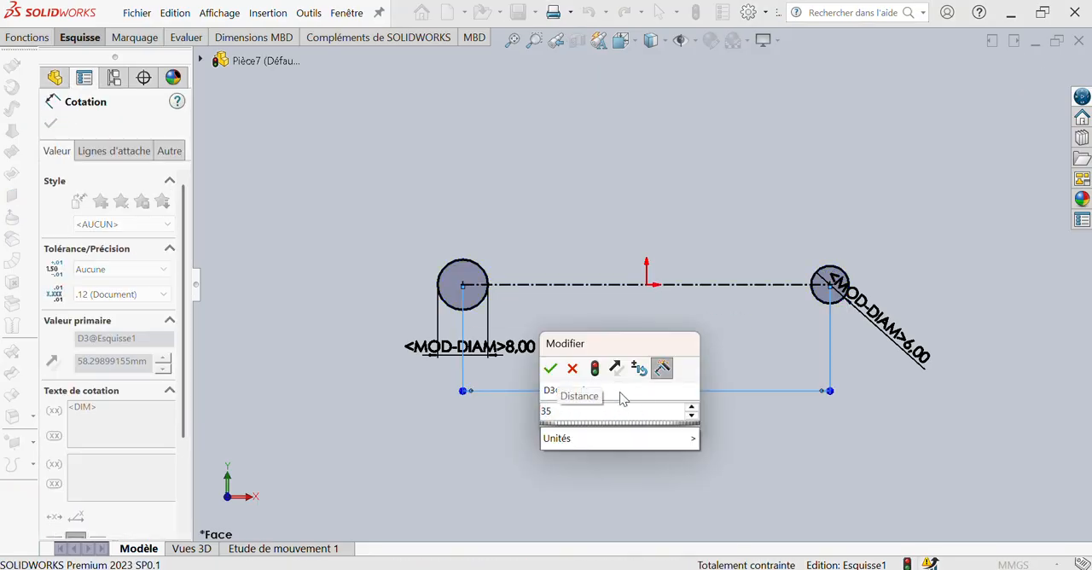
key(Return)
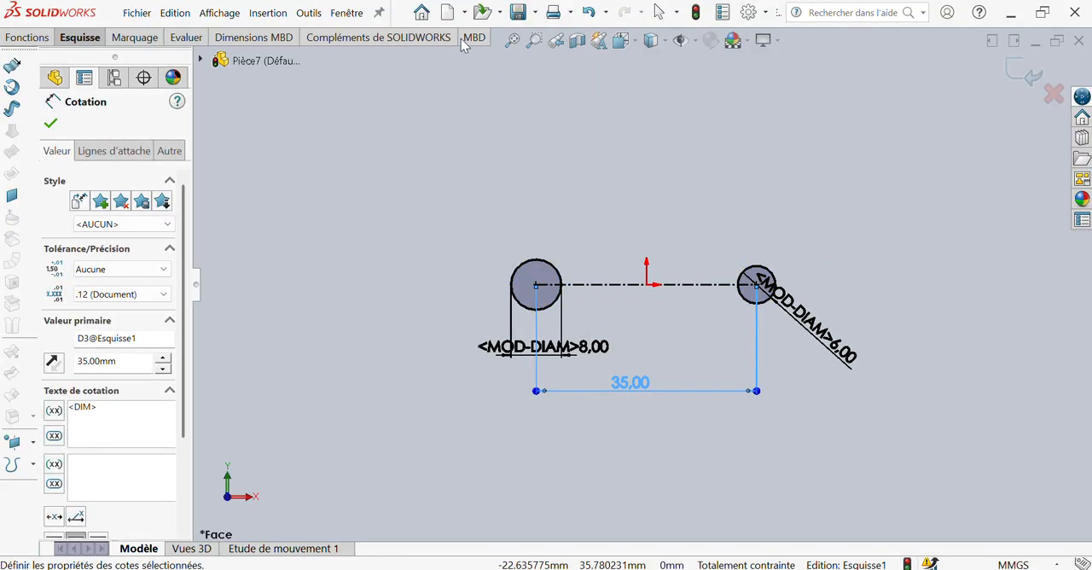
key(Escape)
Draw horizontal lines from the tops of both circles towards each other, about 9.9 mm long at the left circle and 7 mm at the right
click(66, 34)
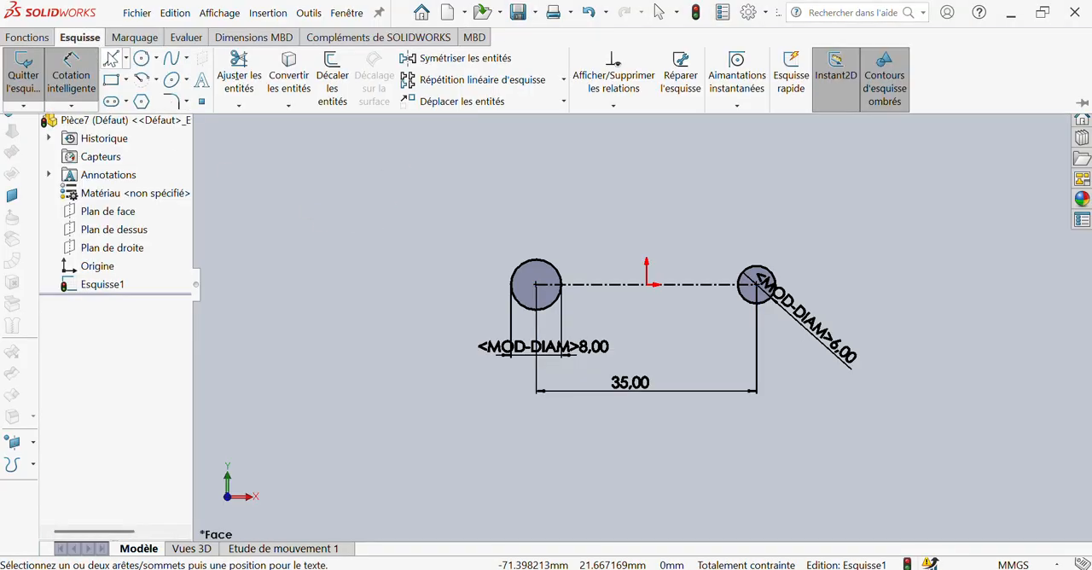
click(111, 57)
scroll(723, 271, up, 2)
scroll(722, 271, down, 5)
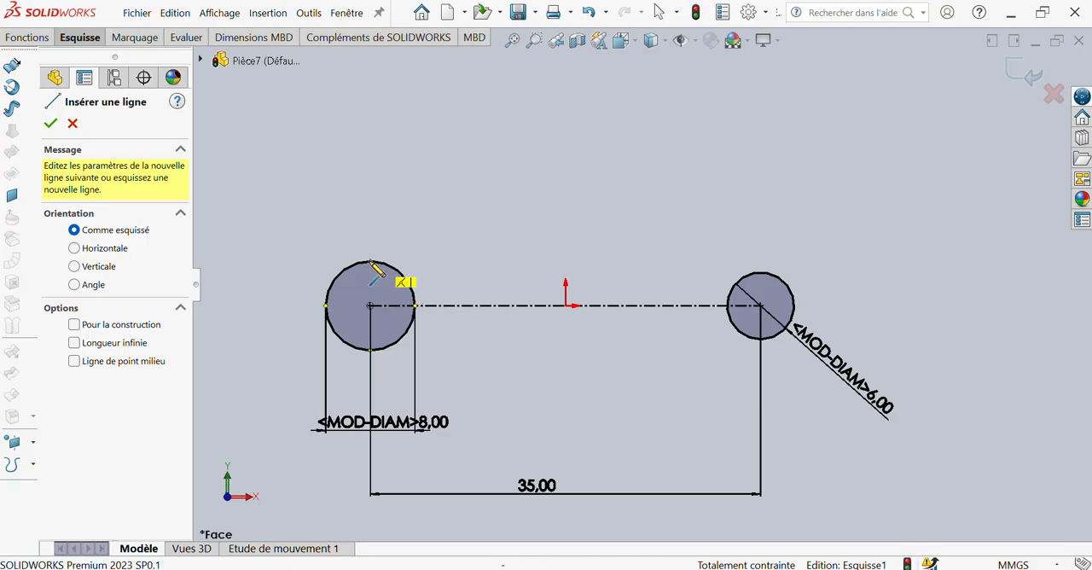
click(370, 261)
click(481, 261)
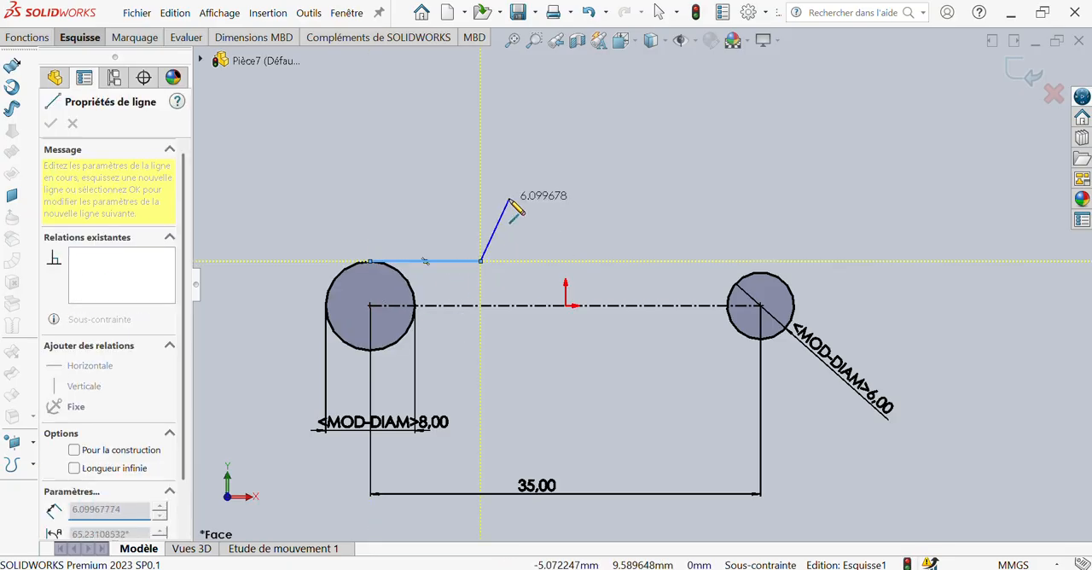
key(Escape)
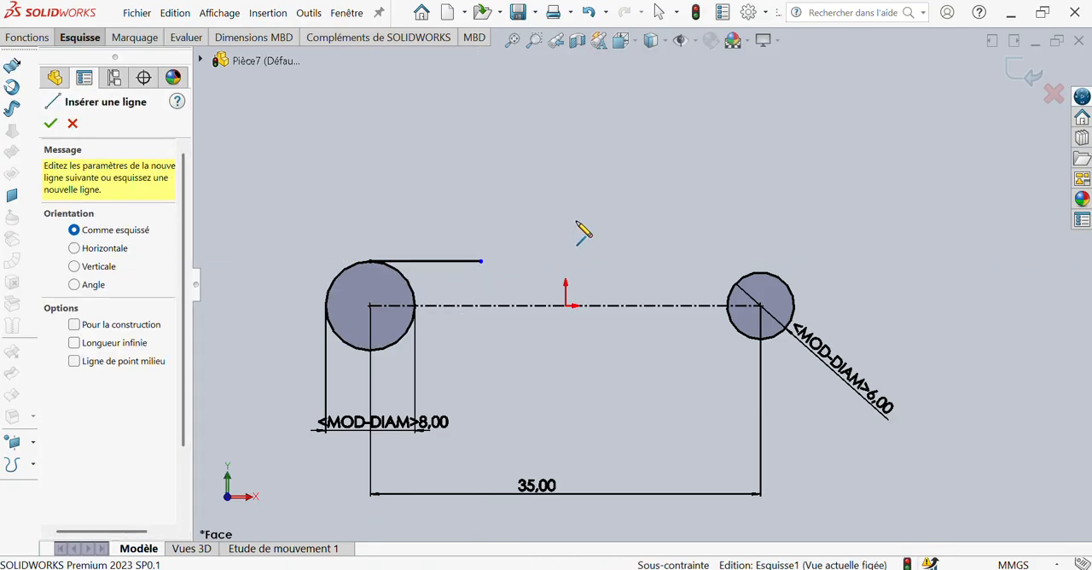
click(760, 272)
click(684, 272)
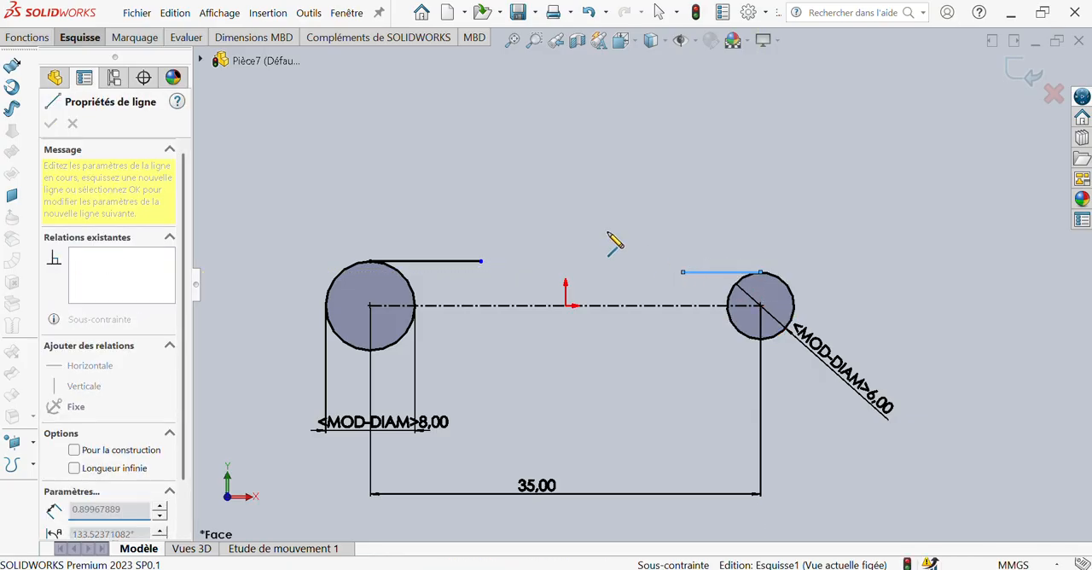
Dimension the two horizontal lines at the tops of the circles to 6 mm each
right_drag(585, 207, 581, 171)
click(441, 265)
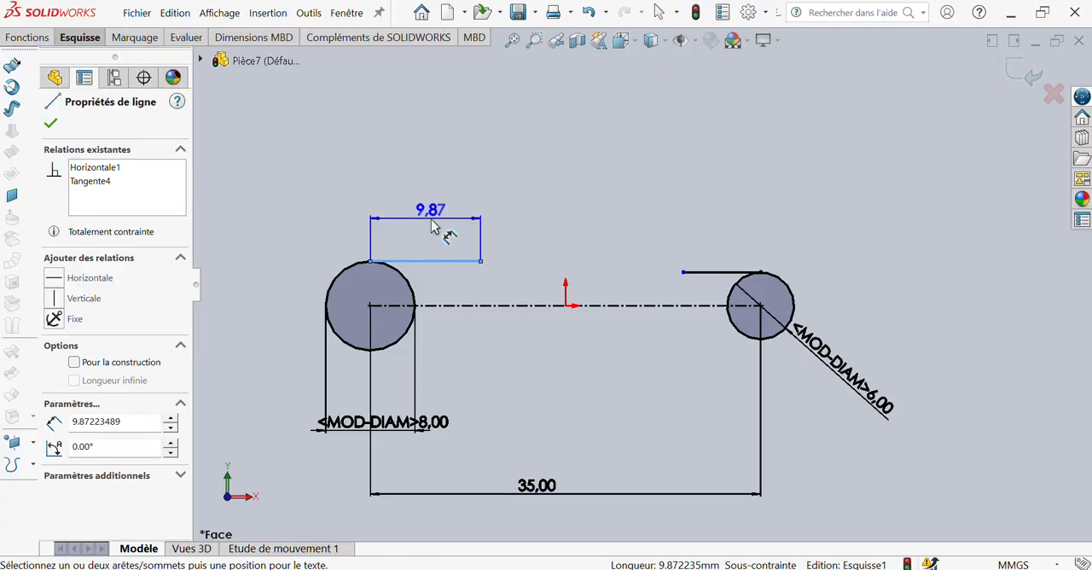
click(431, 219)
key(Return)
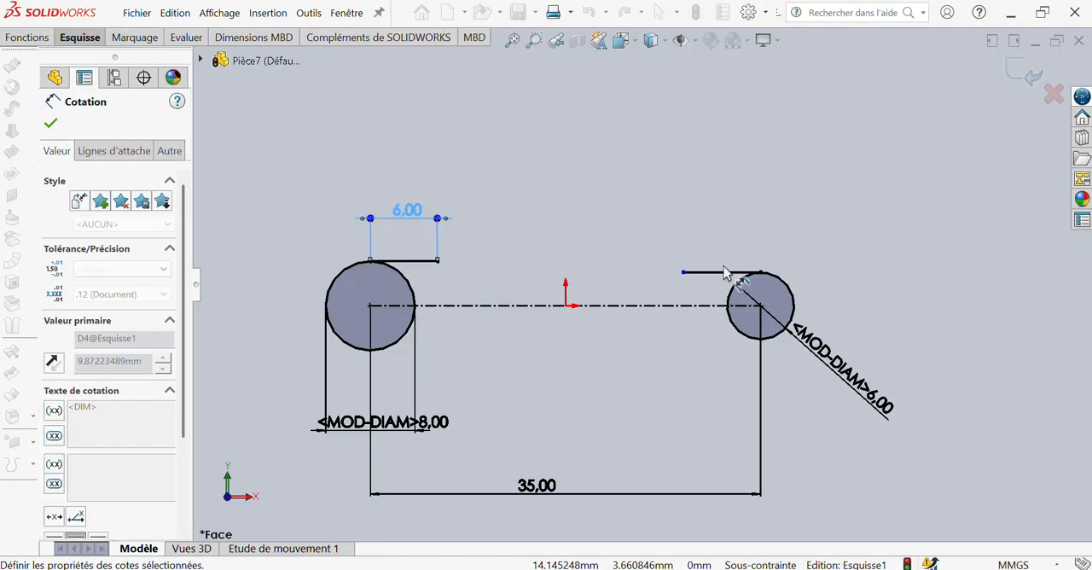
click(719, 272)
click(715, 250)
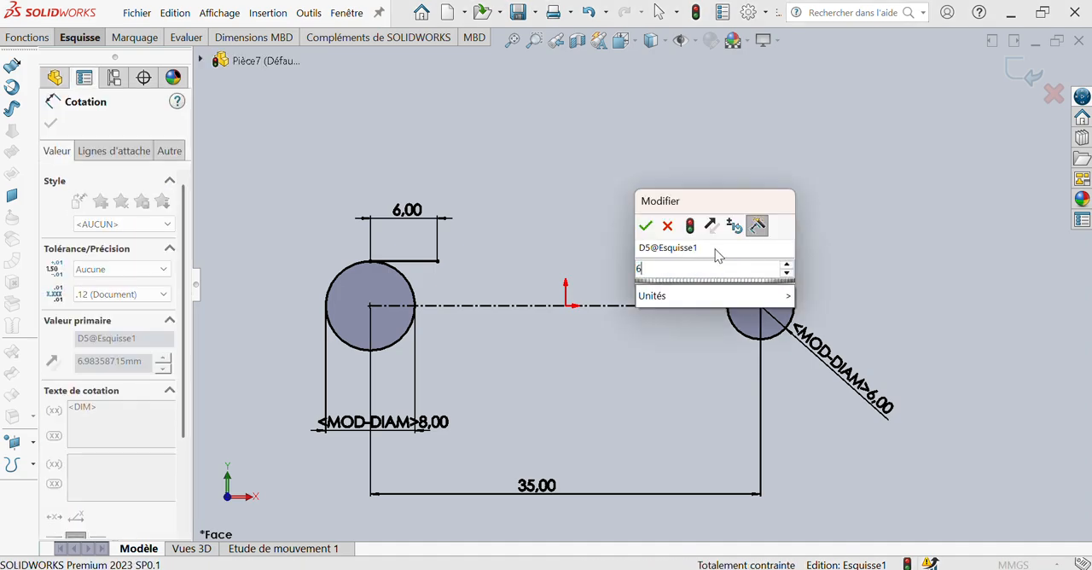
text(6)
key(Return)
Mirror both 6 mm lines about the horizontal centreline, keeping the originals
click(79, 37)
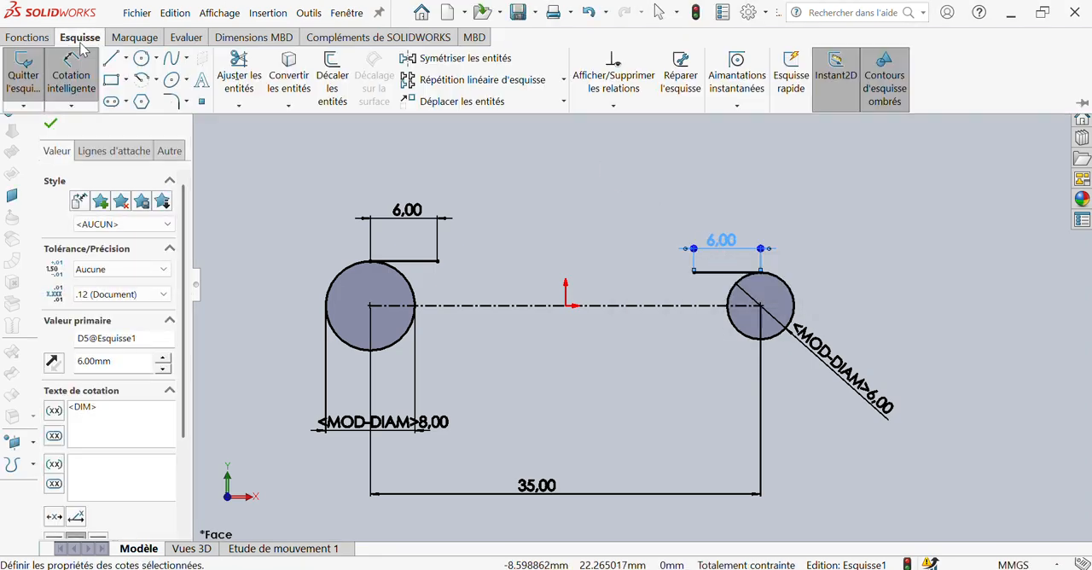
click(427, 56)
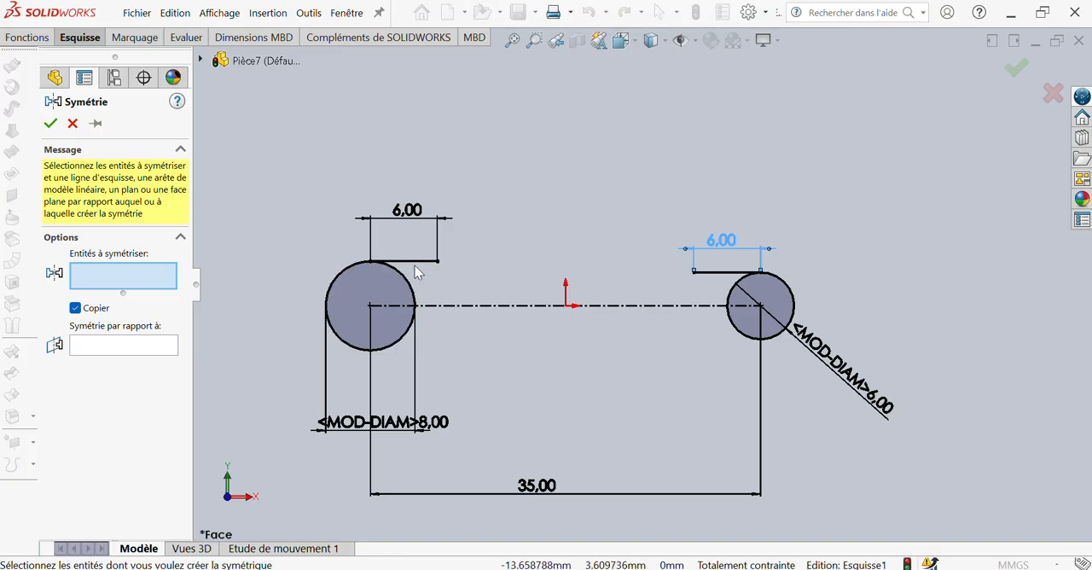
click(418, 262)
click(717, 273)
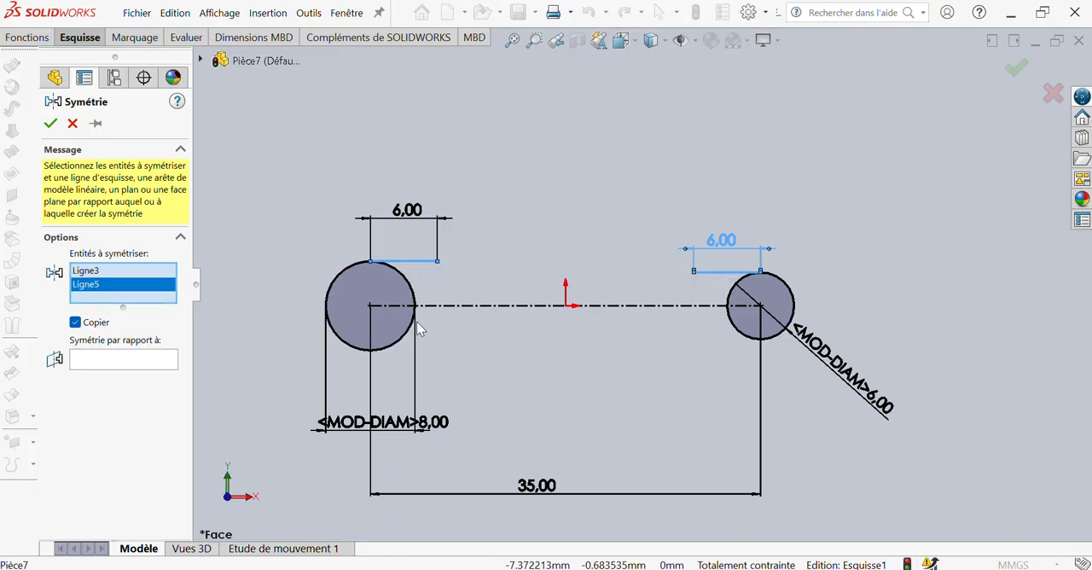
click(149, 360)
click(468, 307)
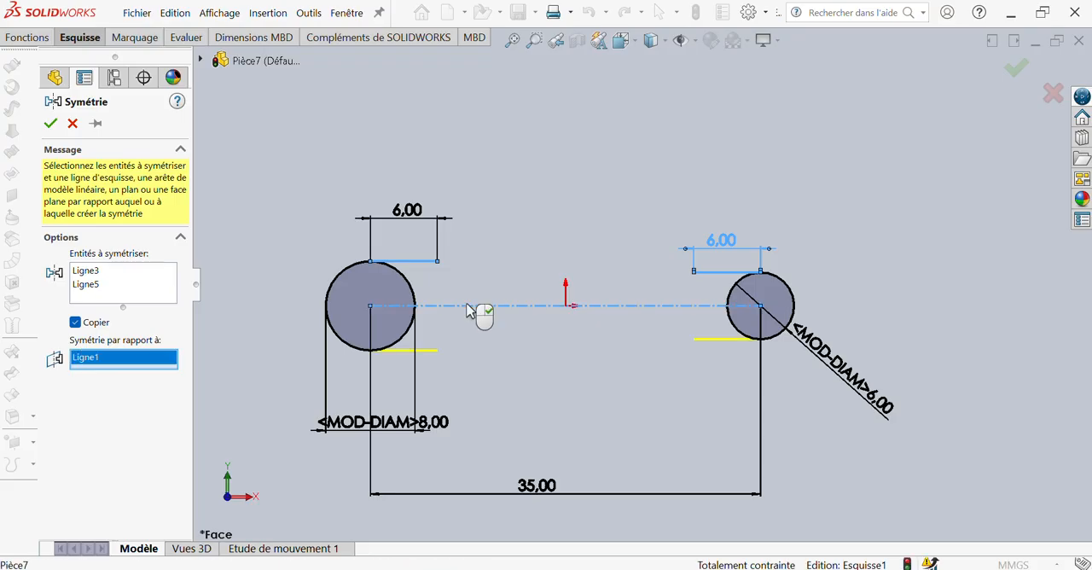
click(52, 125)
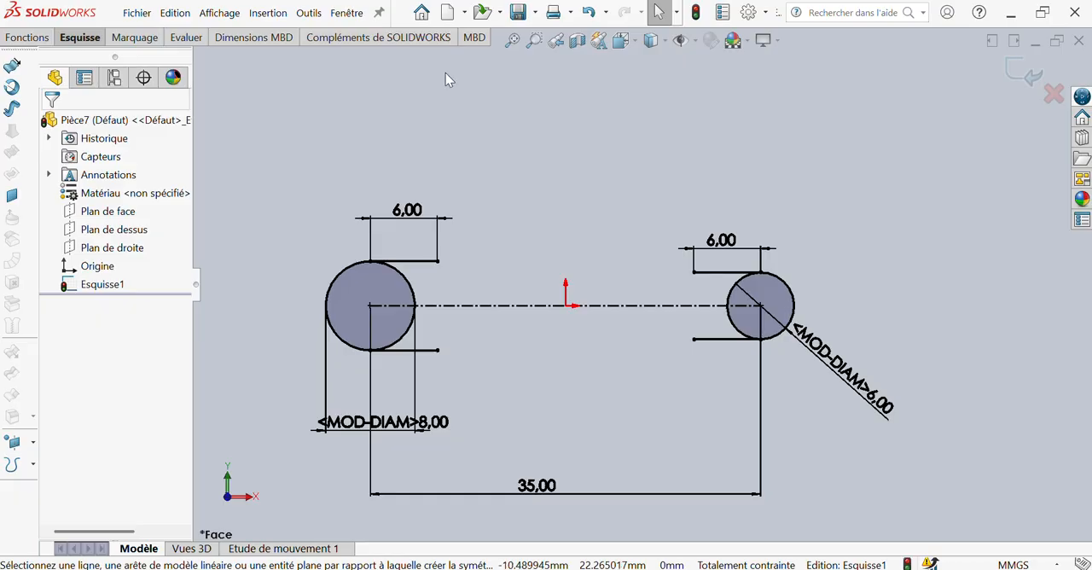
click(402, 260)
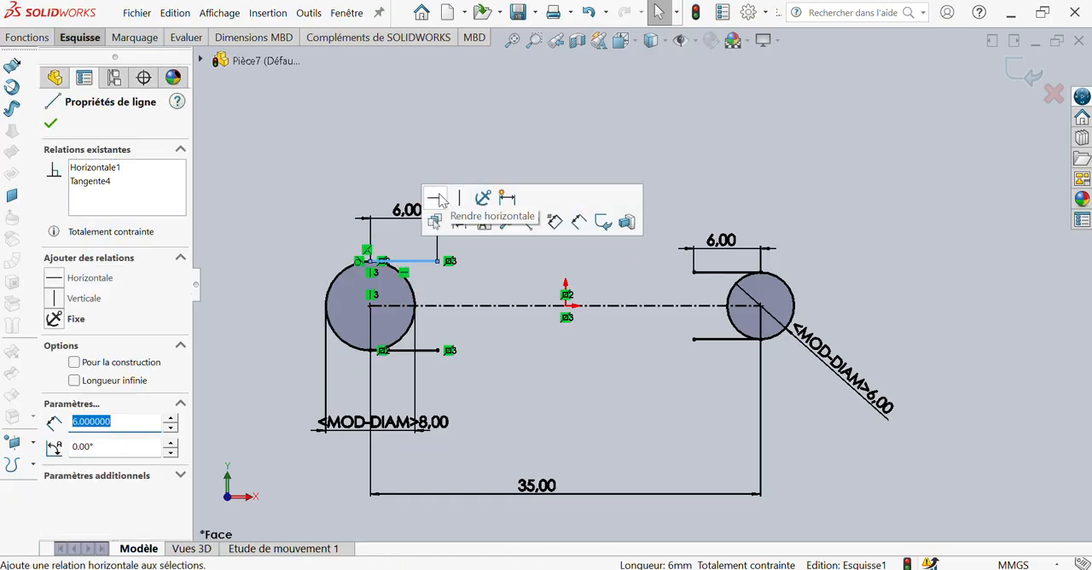
click(721, 272)
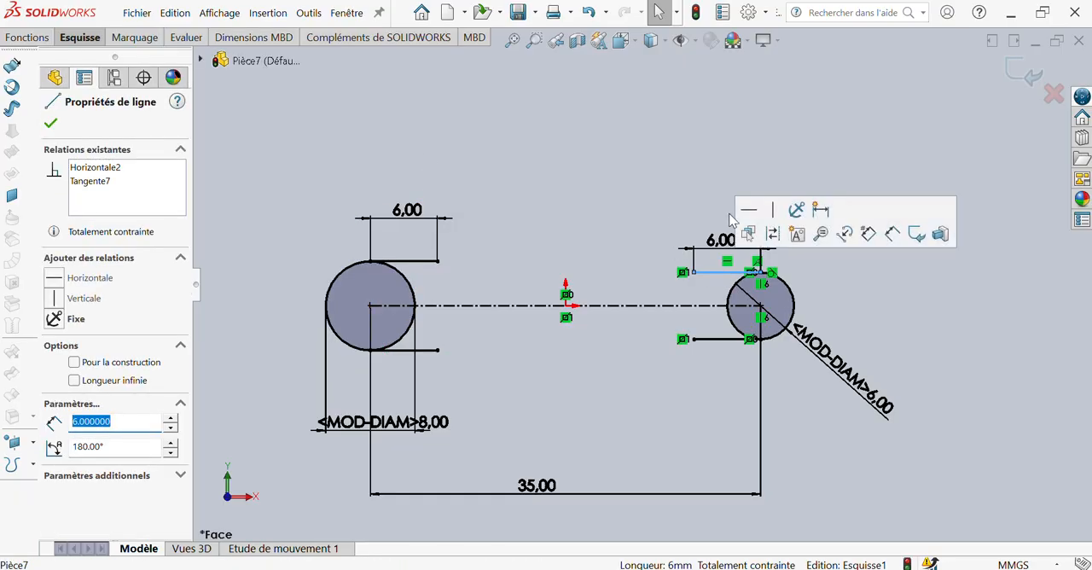
click(584, 206)
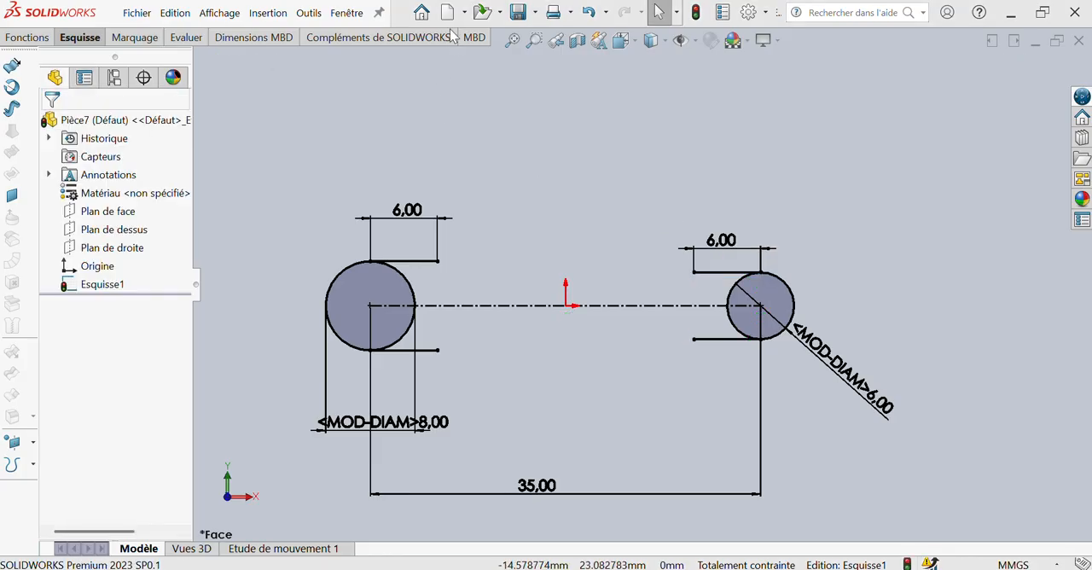
Draw a horizontal line about 13.5 mm long between the two circles, just above the centreline and spanning the origin
click(86, 40)
click(112, 58)
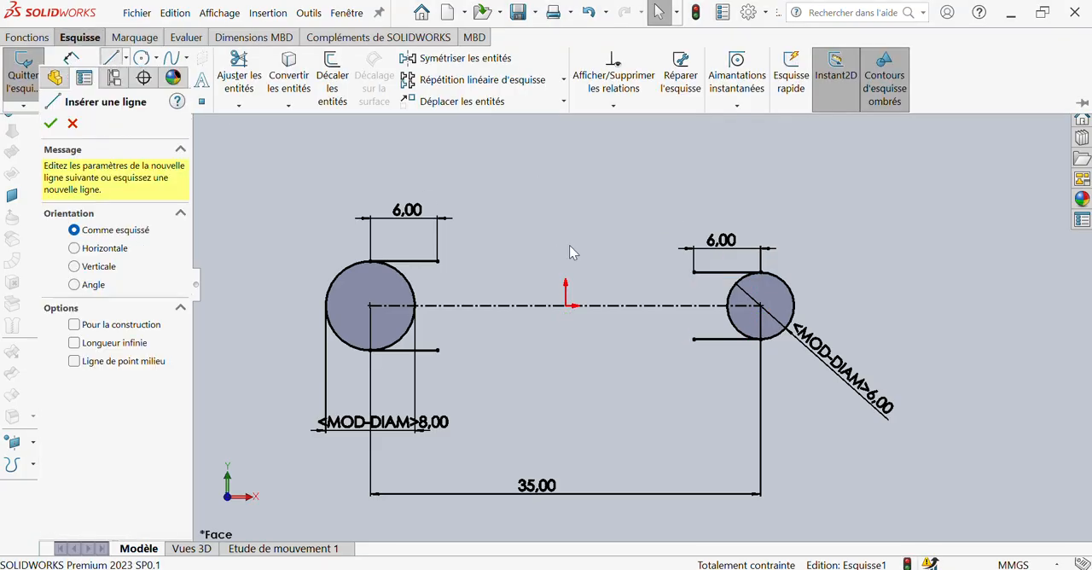
click(629, 286)
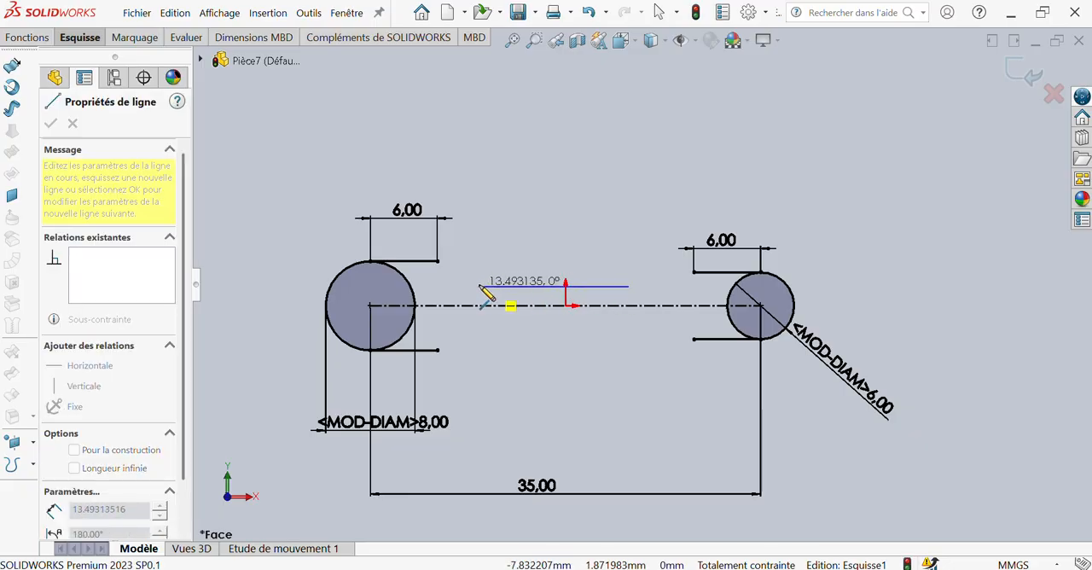
click(478, 286)
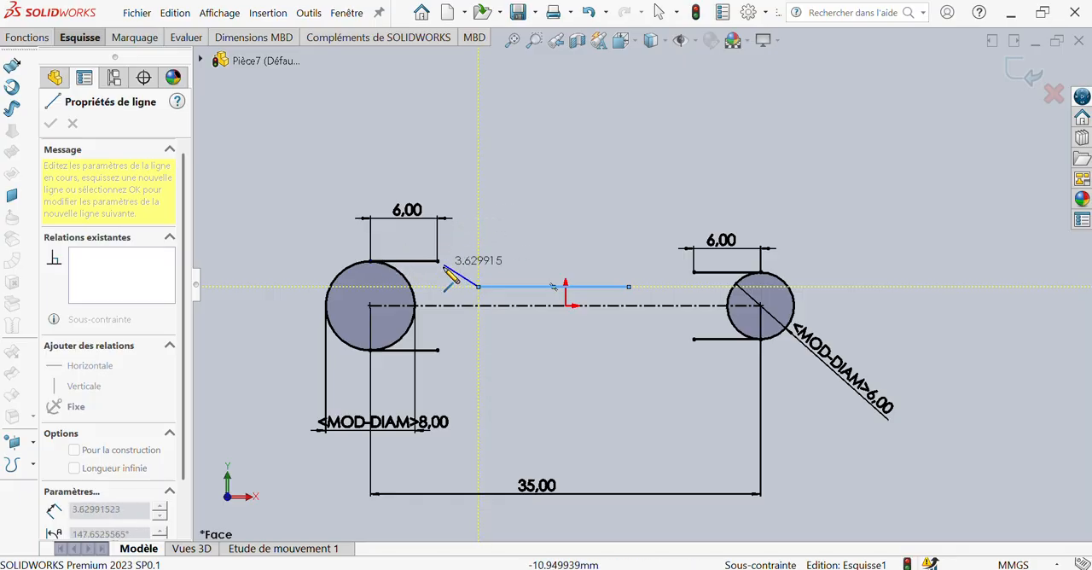
click(481, 232)
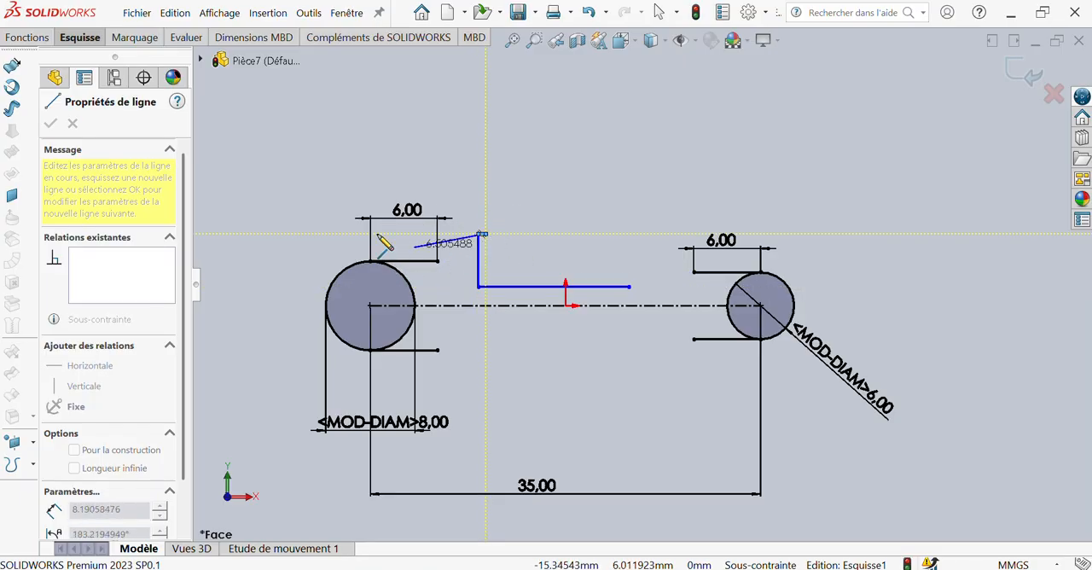
key(Escape)
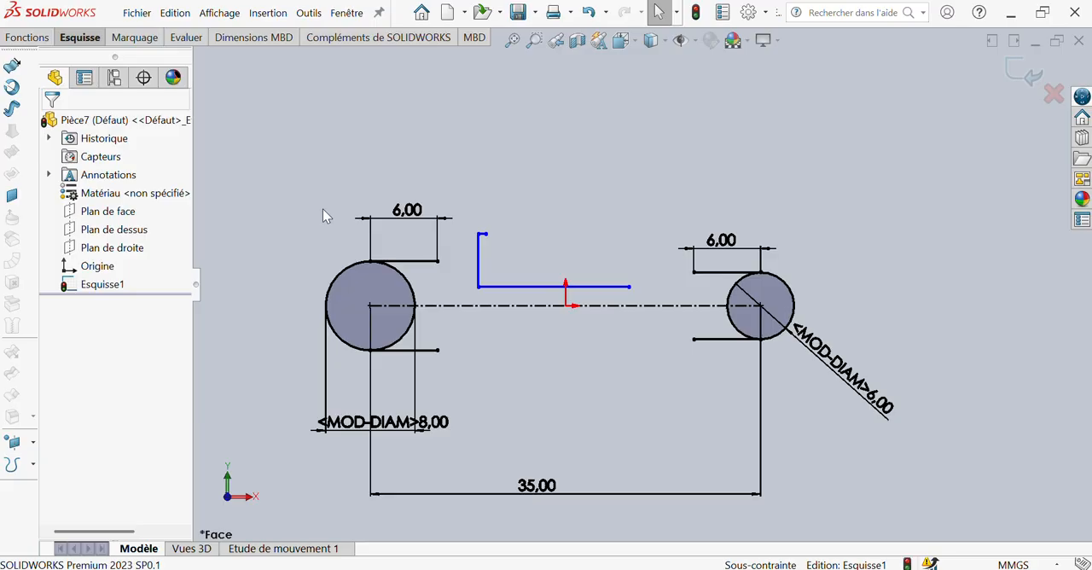
key(ctrl+z)
key(ctrl+z)
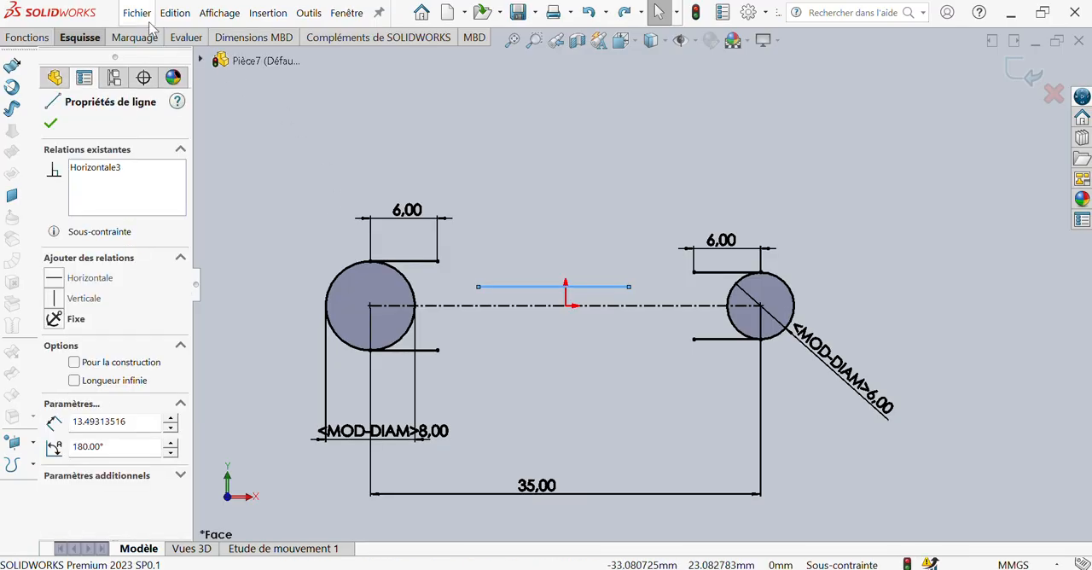
Mirror the middle horizontal line about the centreline, keeping the original
click(89, 38)
click(455, 57)
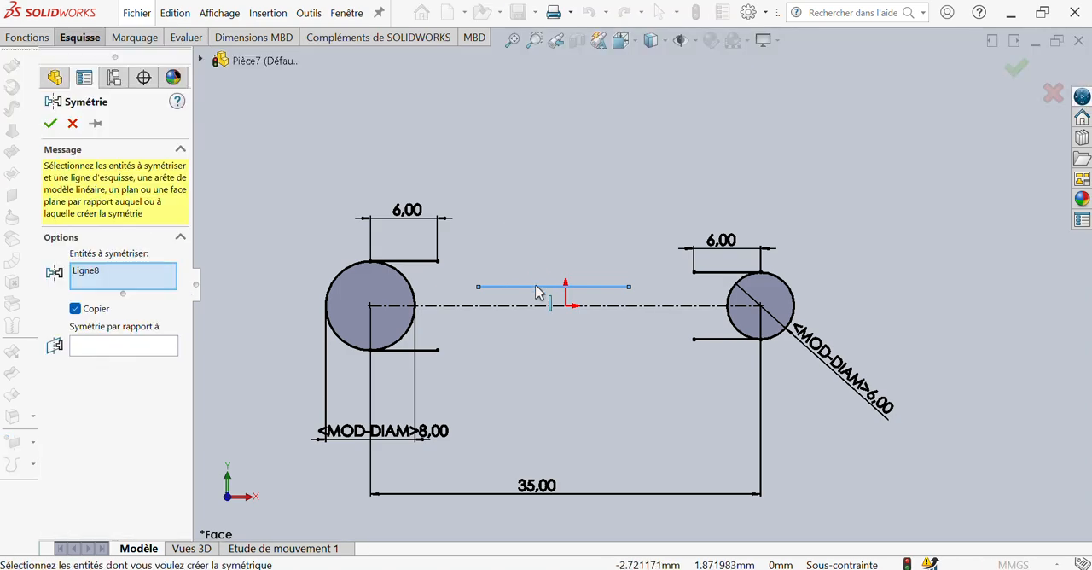
click(142, 345)
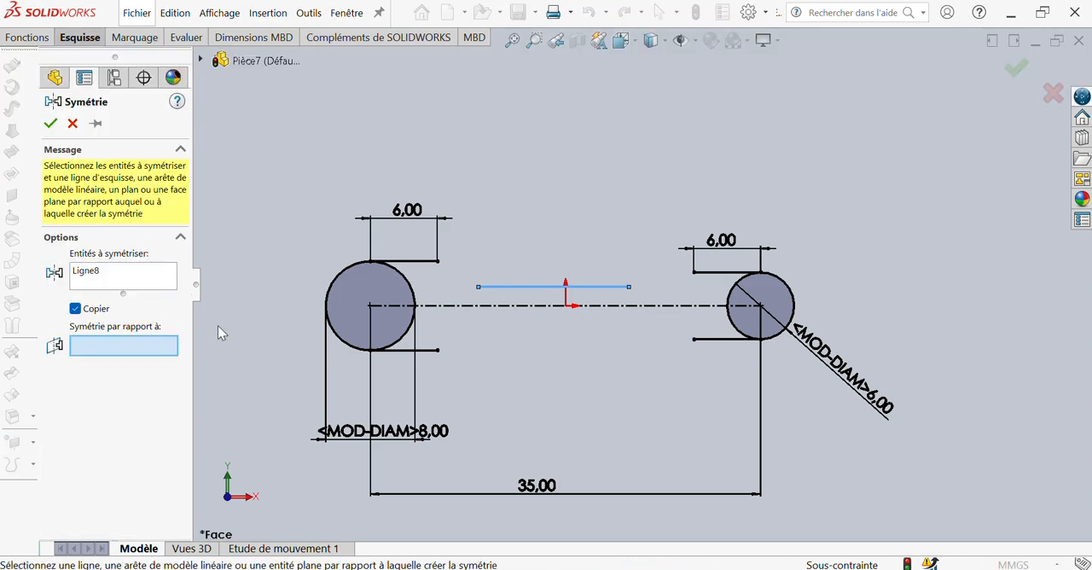
click(477, 304)
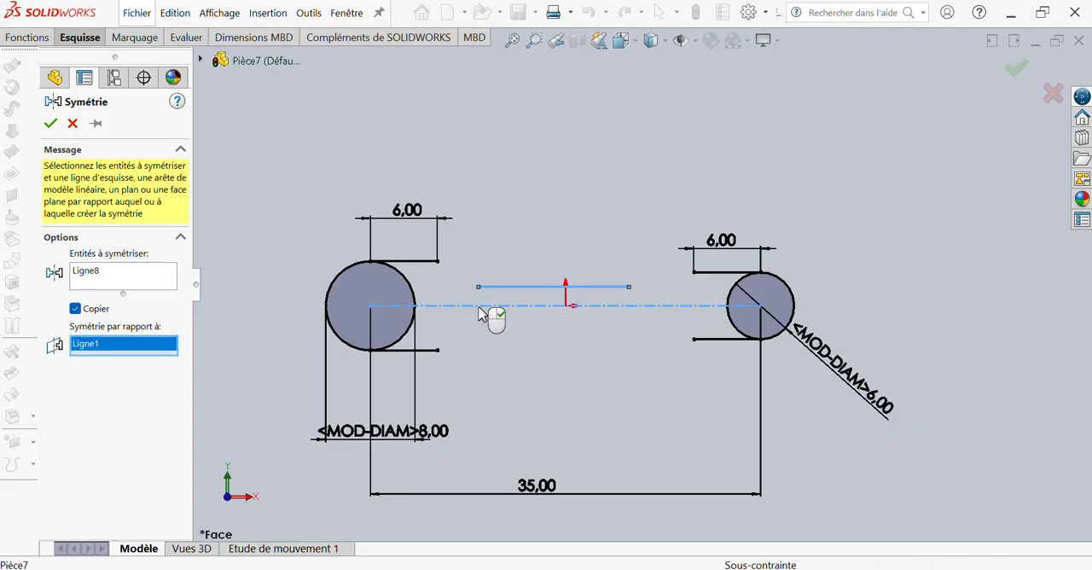
click(50, 125)
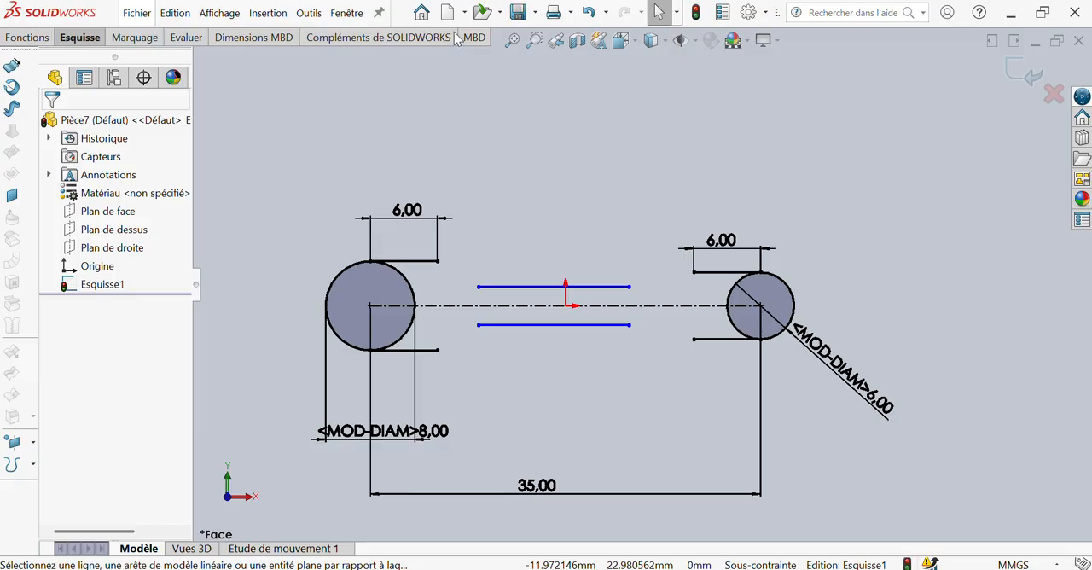
click(84, 46)
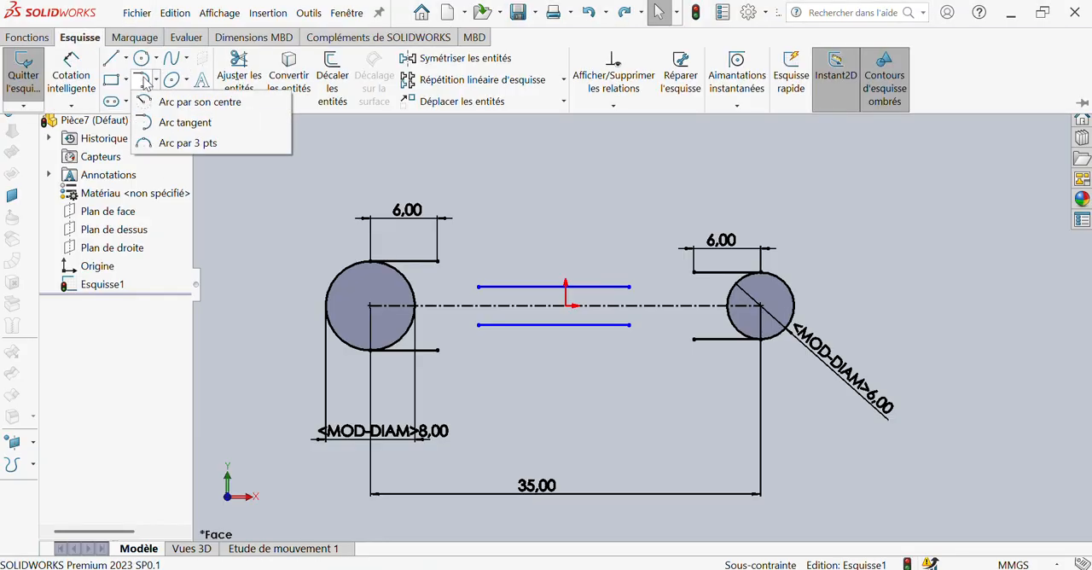
click(179, 122)
click(478, 286)
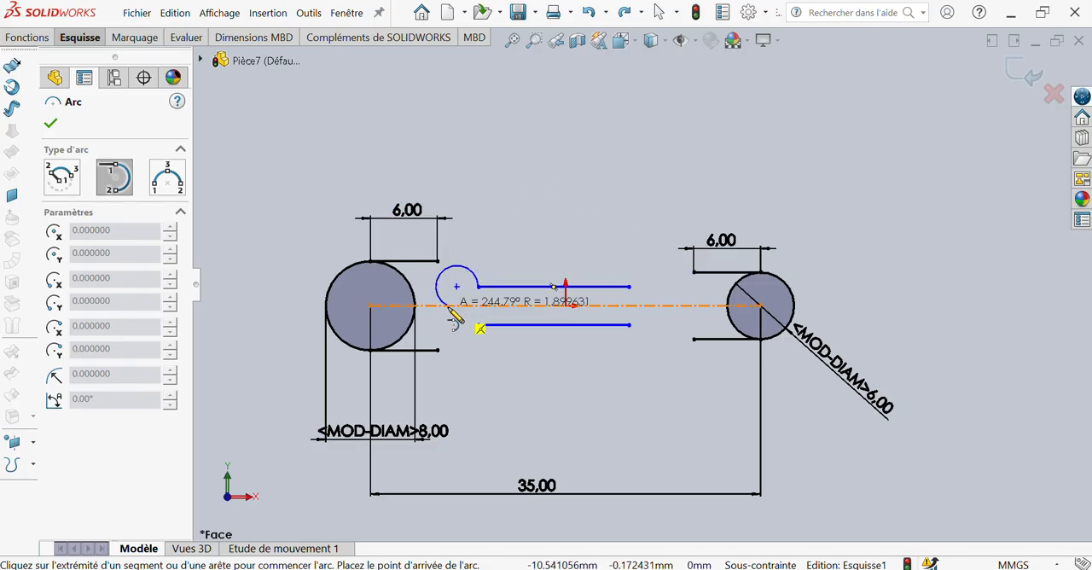
key(Escape)
Draw two tangent arcs joining the ends of the upper middle line to the inner ends of the upper 6 mm lines
click(78, 39)
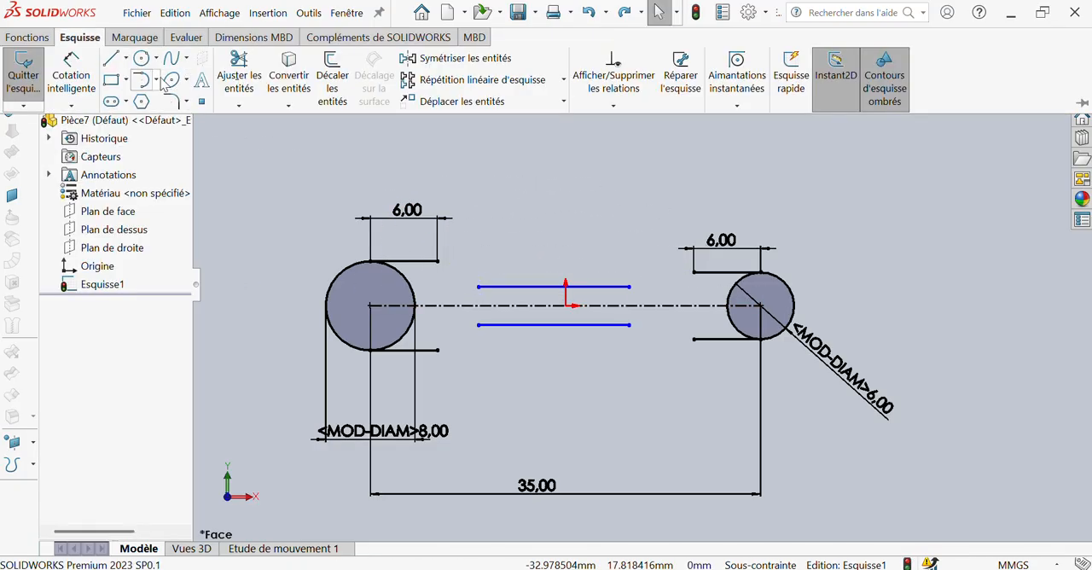
click(157, 79)
click(166, 125)
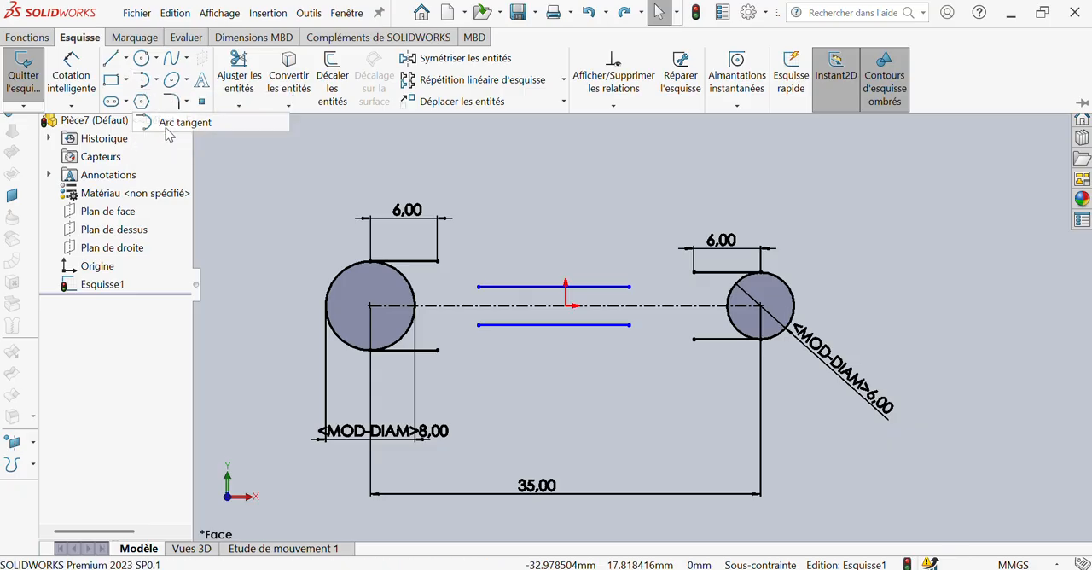
click(479, 287)
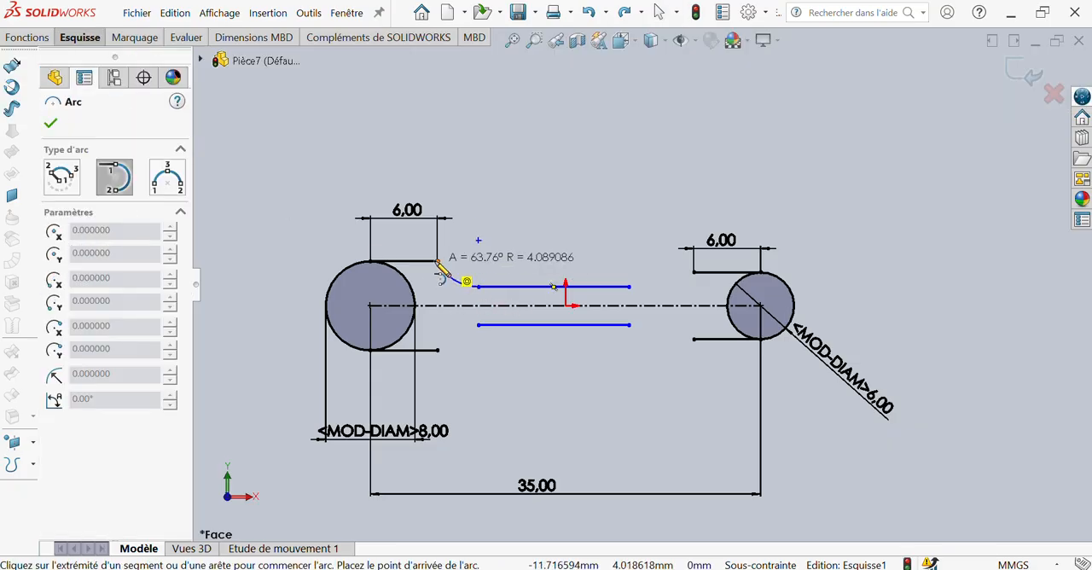
click(438, 261)
click(629, 287)
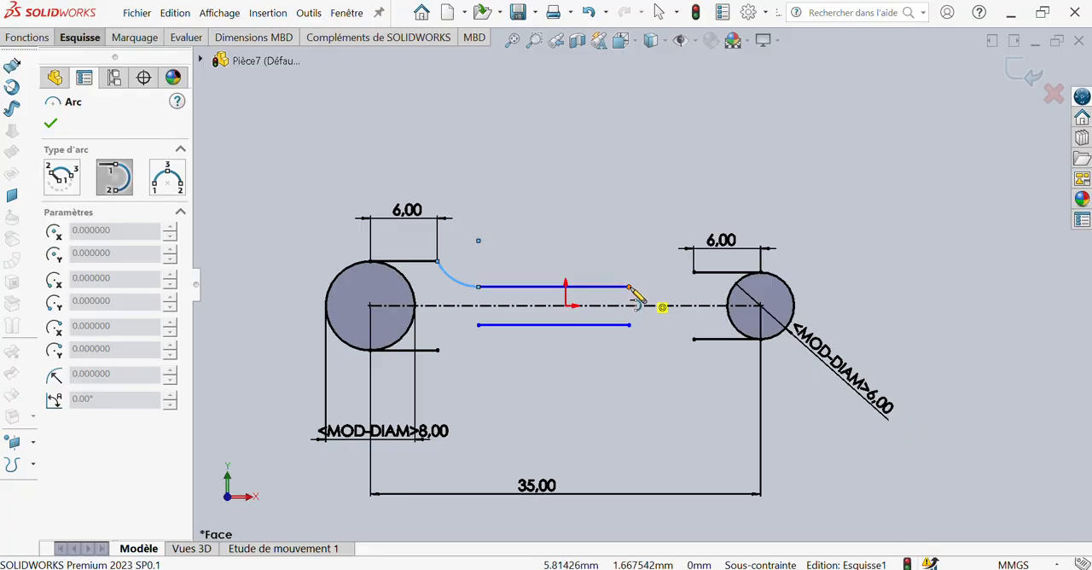
click(694, 274)
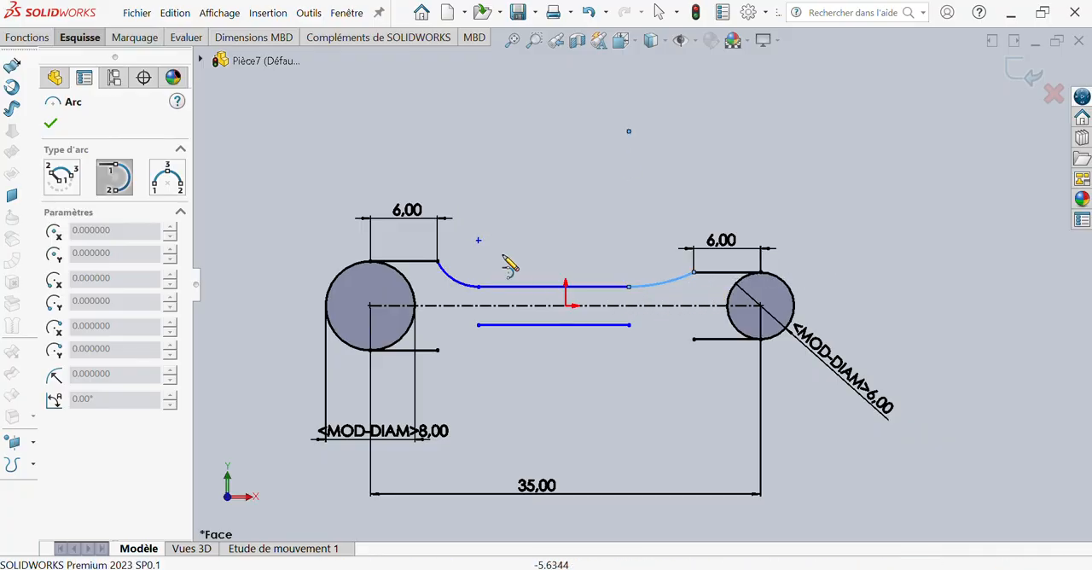
key(Escape)
Mirror both tangent arcs about the horizontal centreline, keeping the originals
click(79, 37)
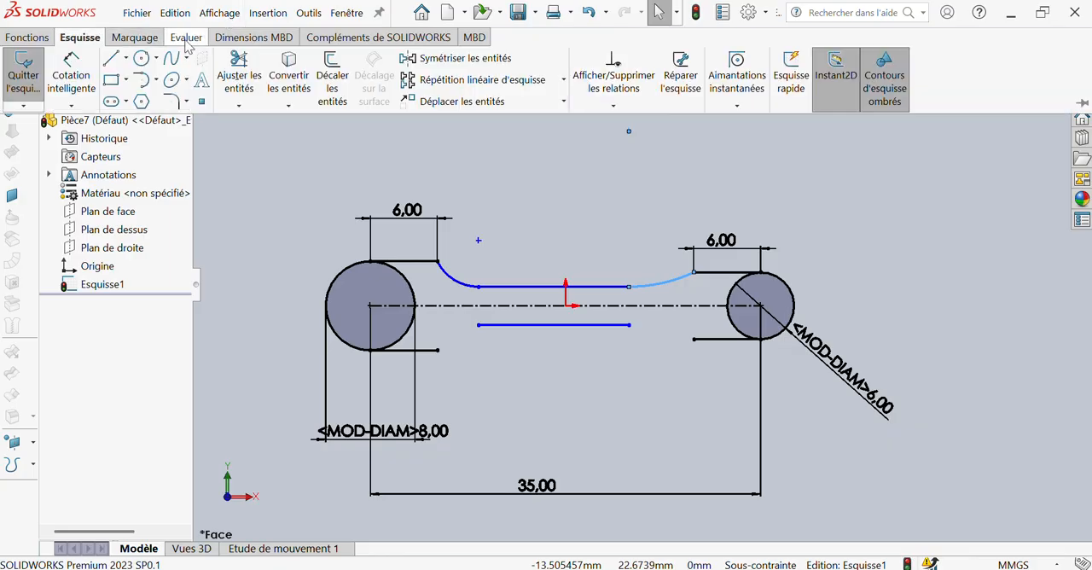
click(501, 59)
click(478, 292)
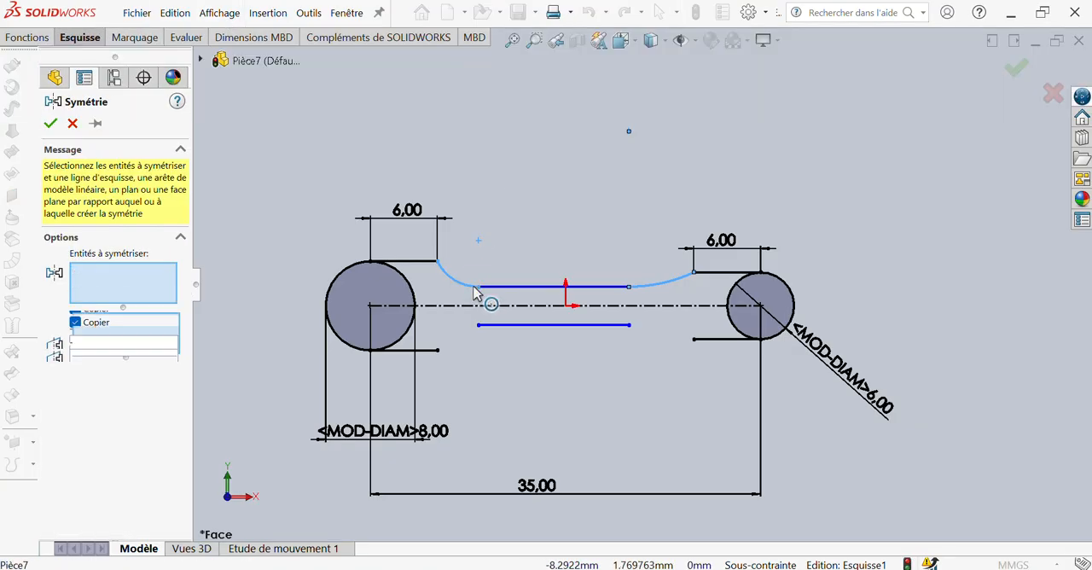
click(649, 293)
click(650, 293)
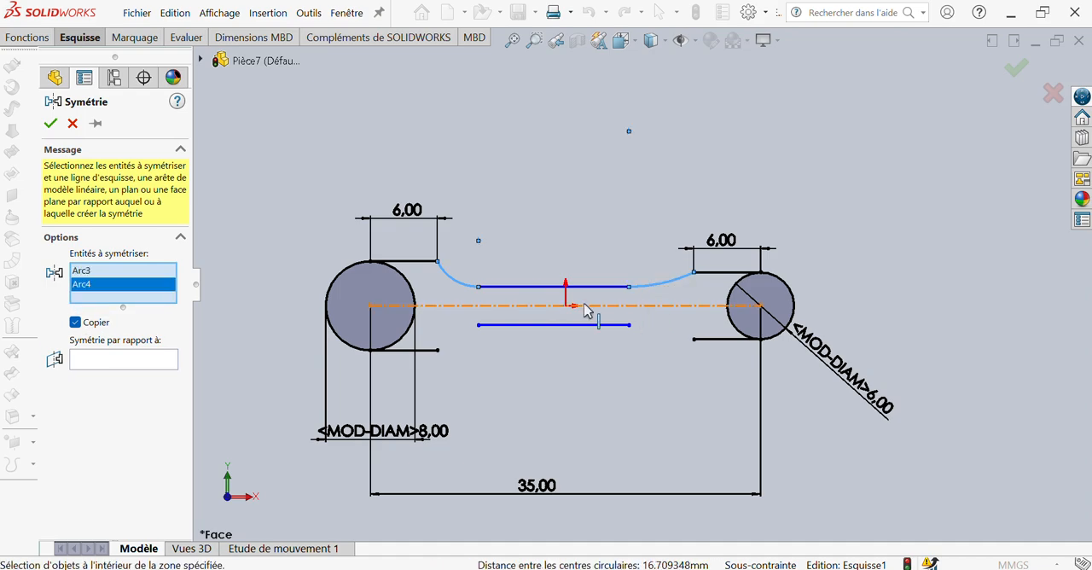
click(129, 357)
click(462, 306)
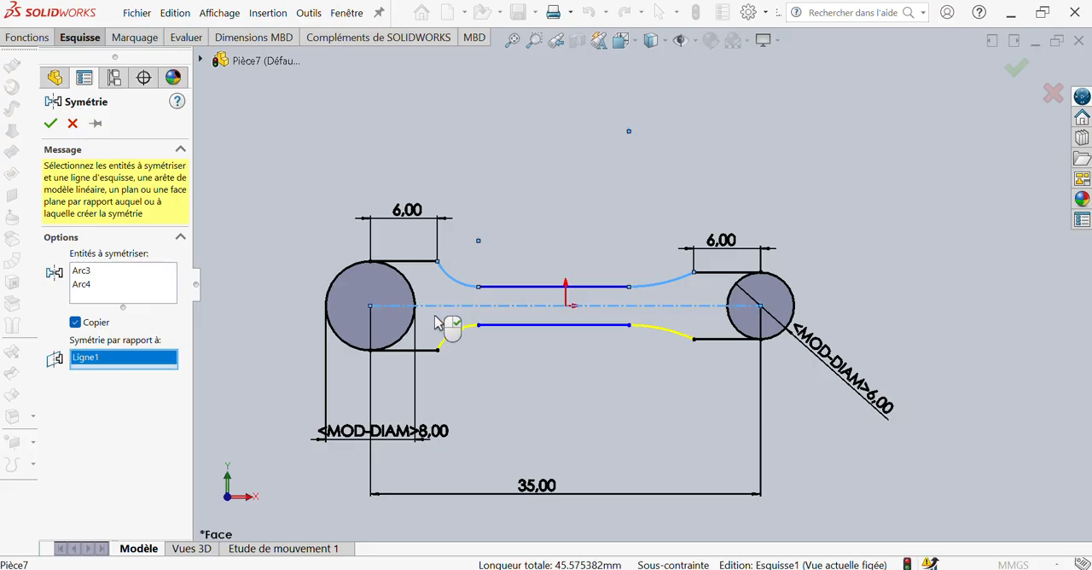
click(50, 125)
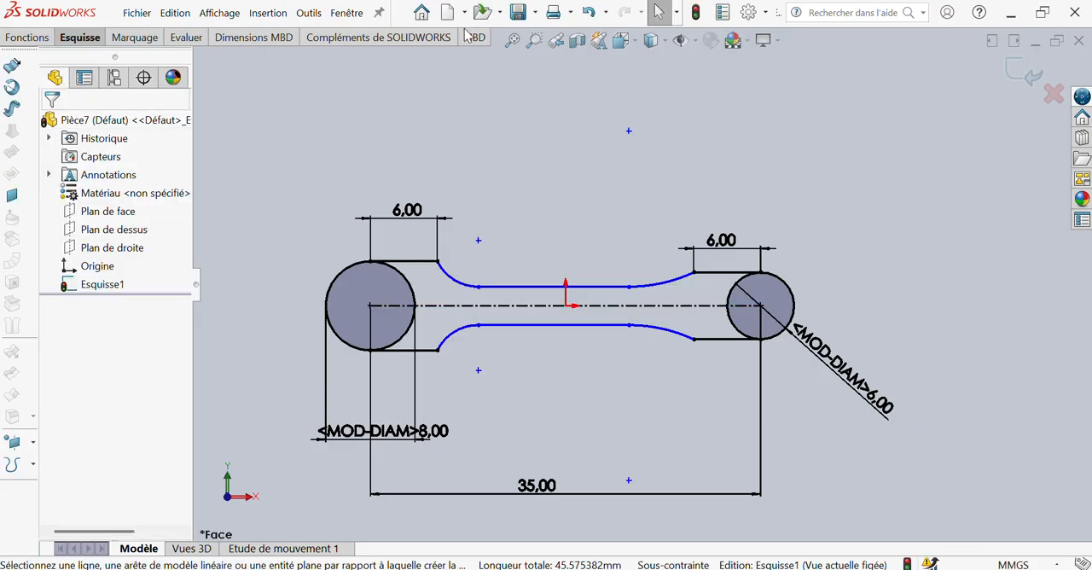
right_drag(332, 148, 355, 93)
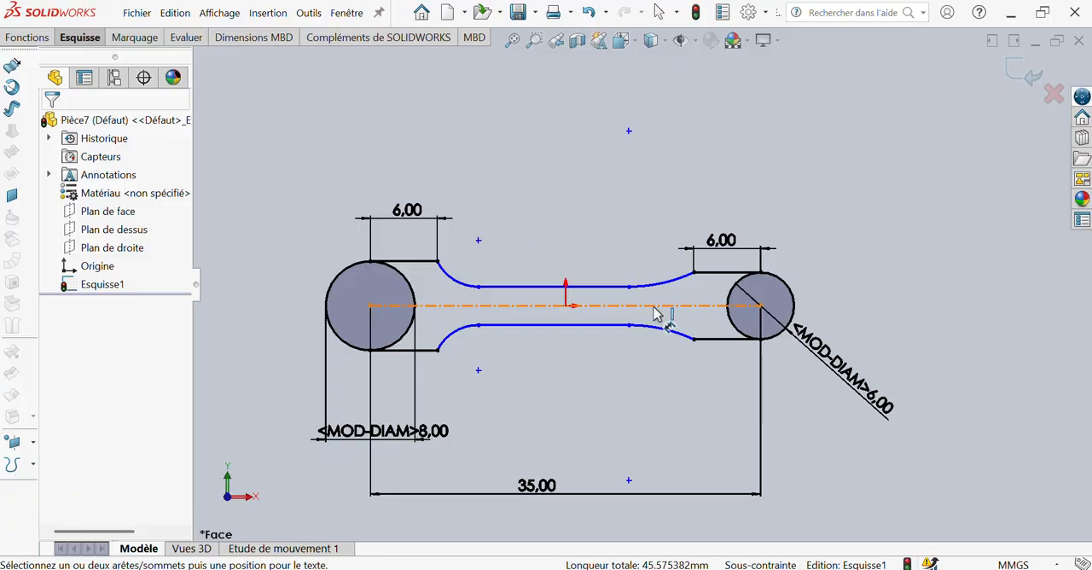
click(608, 288)
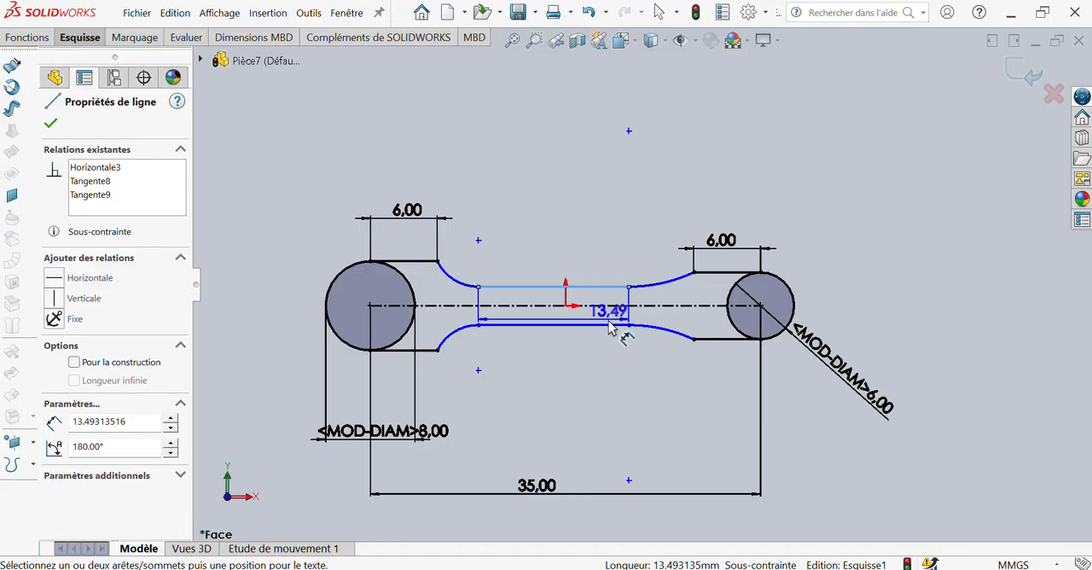
scroll(609, 328, down, 5)
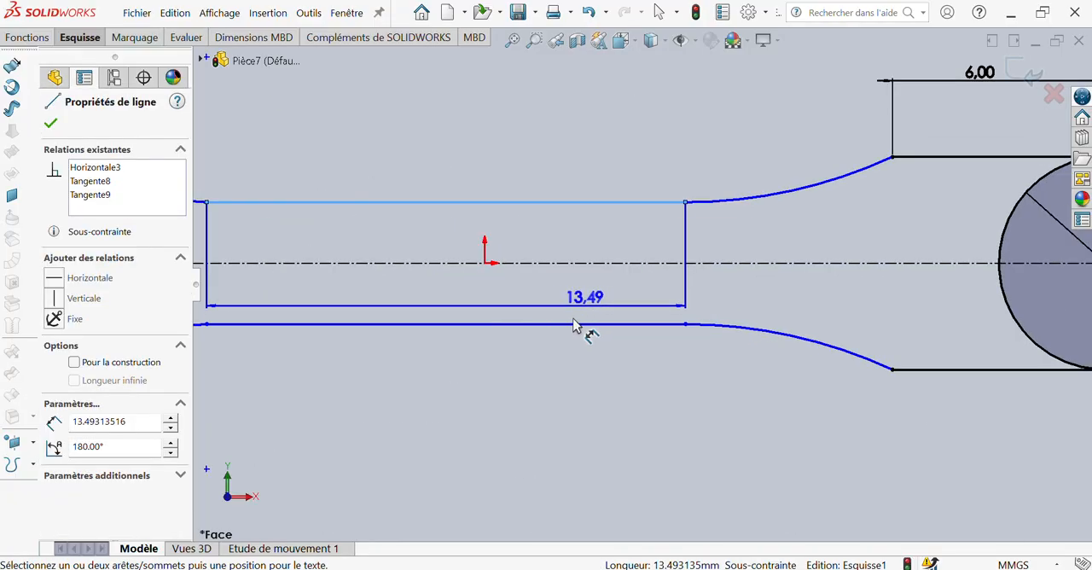
click(574, 324)
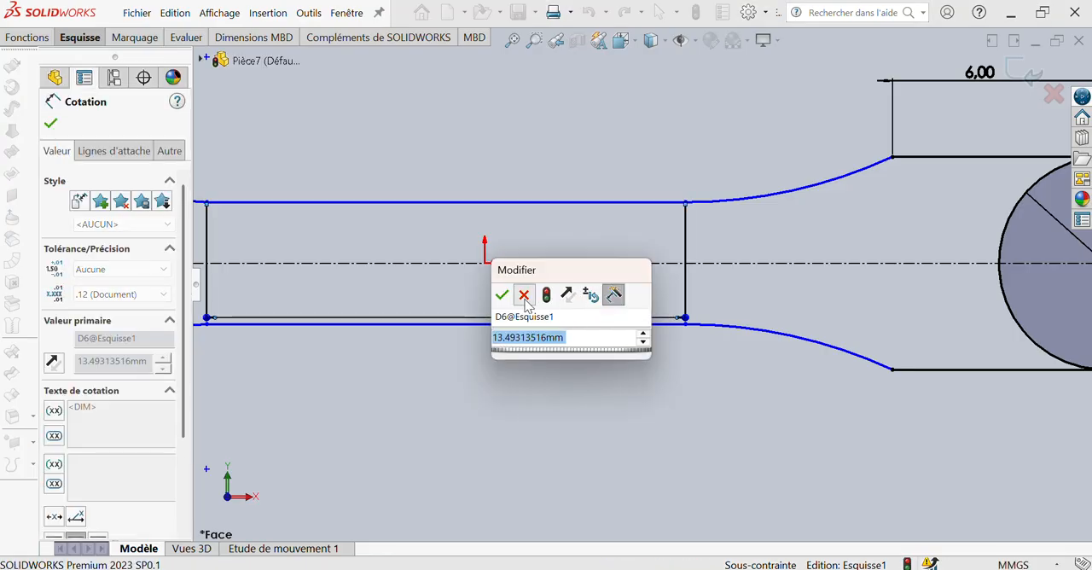
click(524, 295)
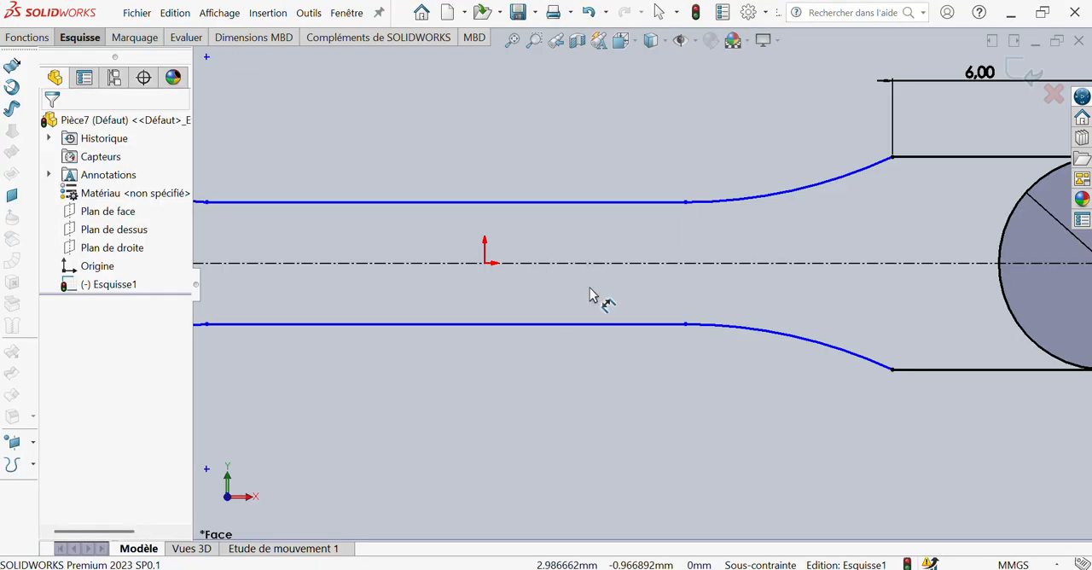
Dimension the vertical distance between the two middle horizontal lines to 4 mm
click(588, 203)
click(574, 325)
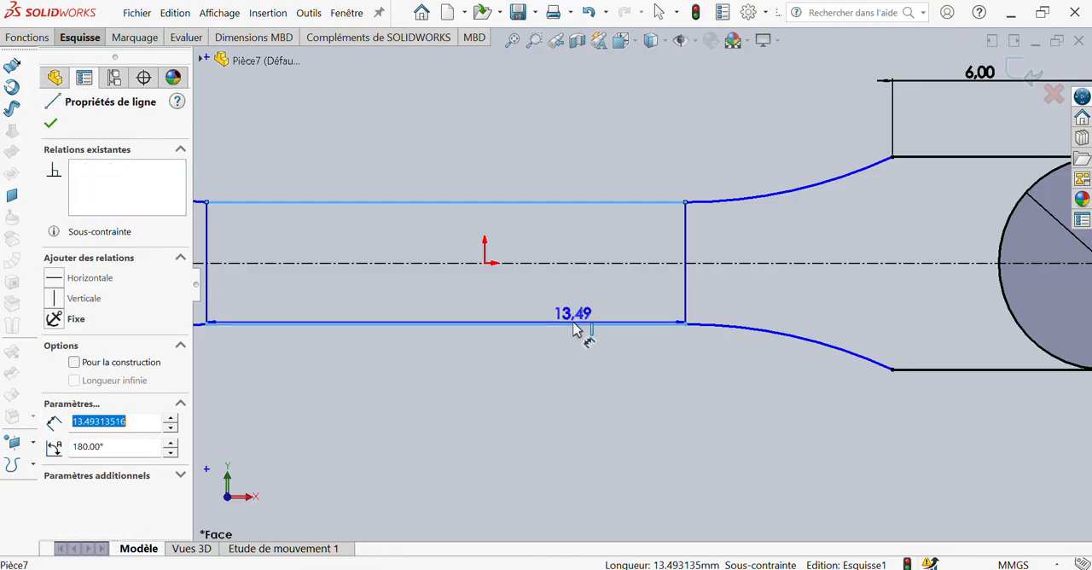
click(594, 279)
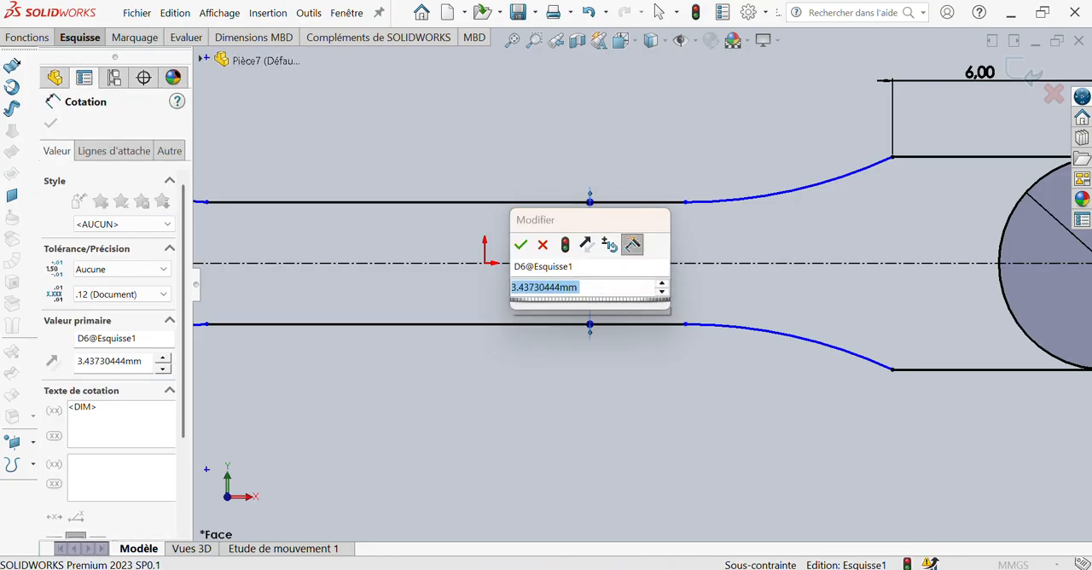
text(4)
key(Return)
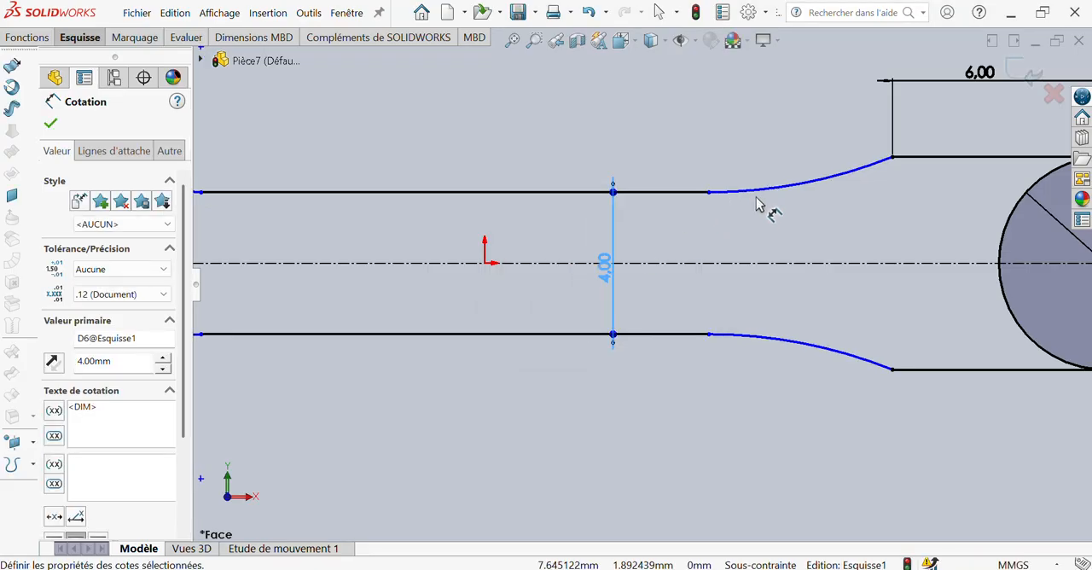
Dimension the radii of the two upper tangent arcs to 8 mm each
click(763, 188)
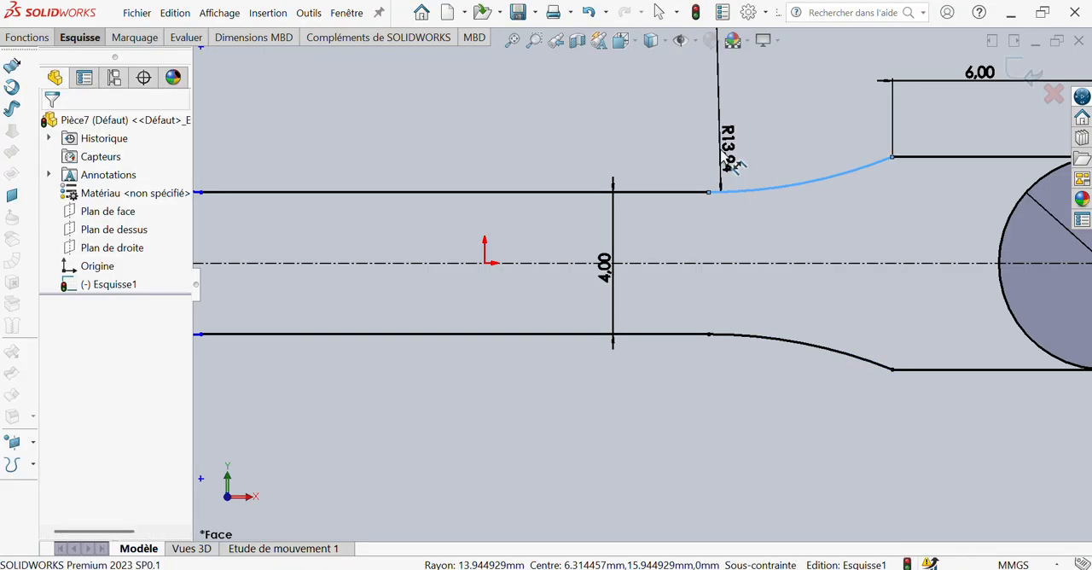
click(730, 165)
text(8)
key(Return)
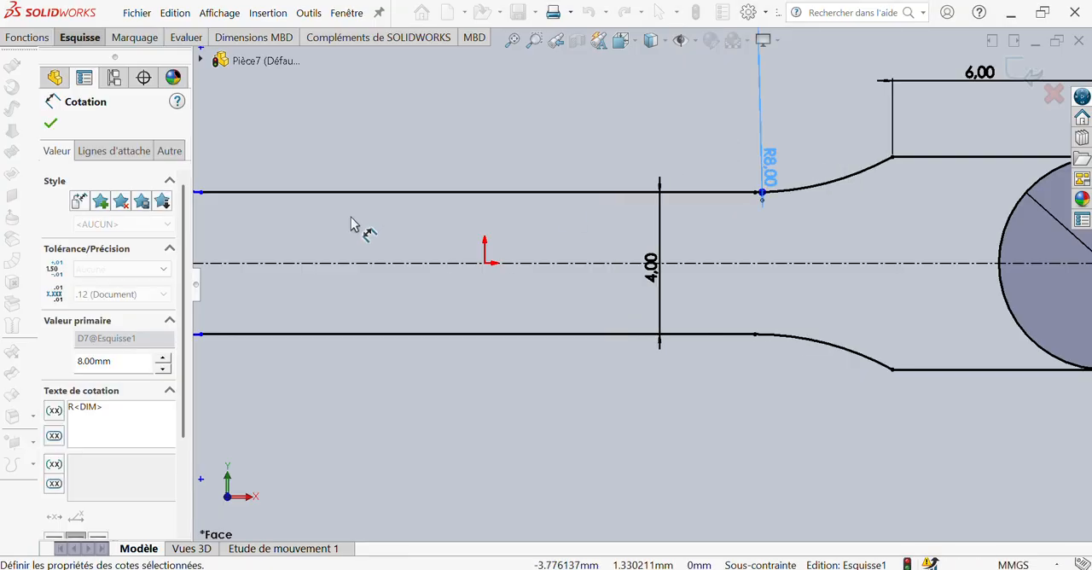
scroll(351, 217, up, 3)
click(356, 228)
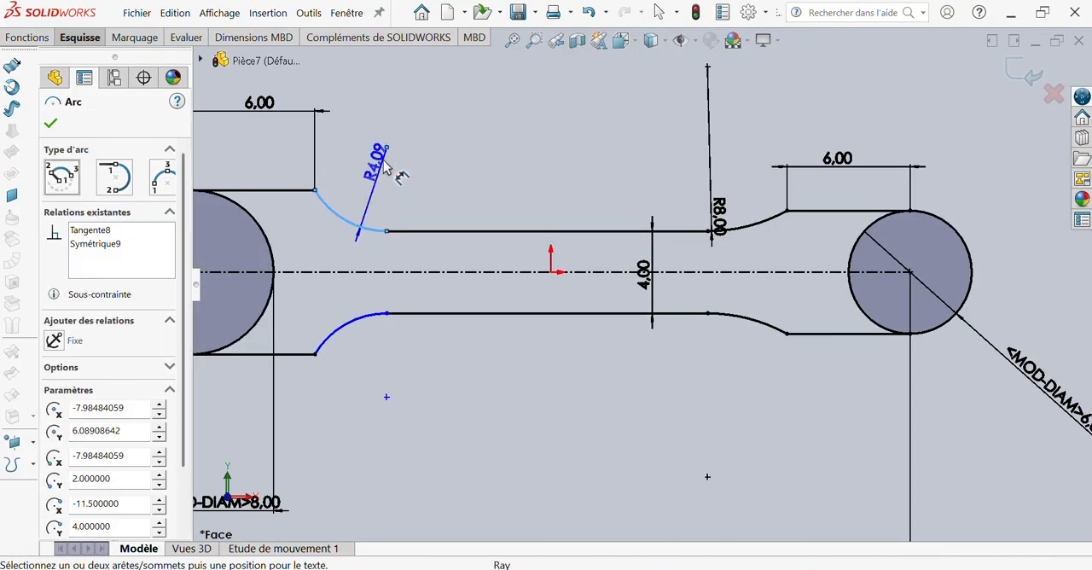
click(380, 167)
text(8)
key(Return)
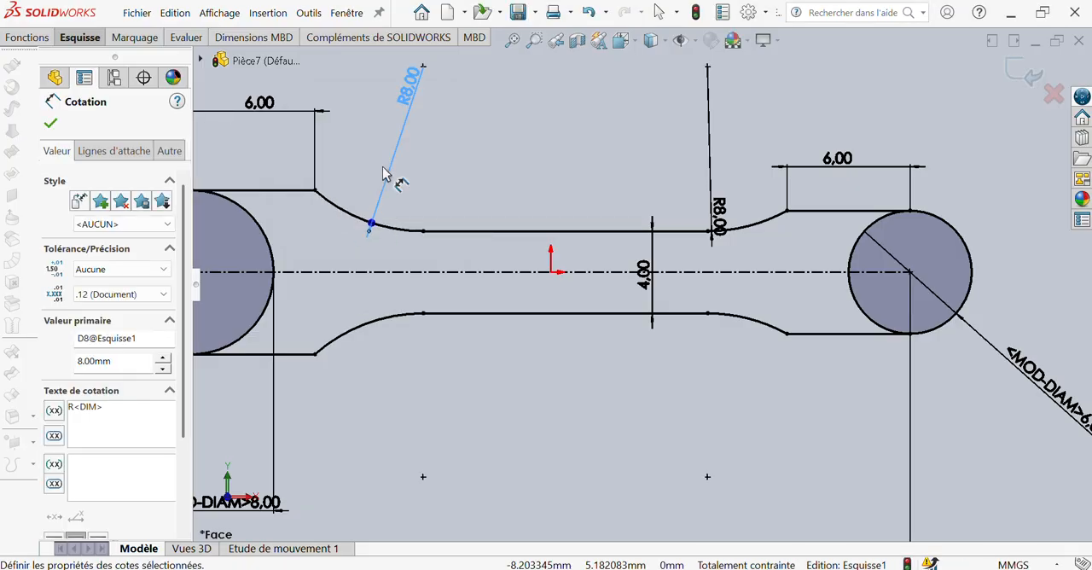
click(558, 198)
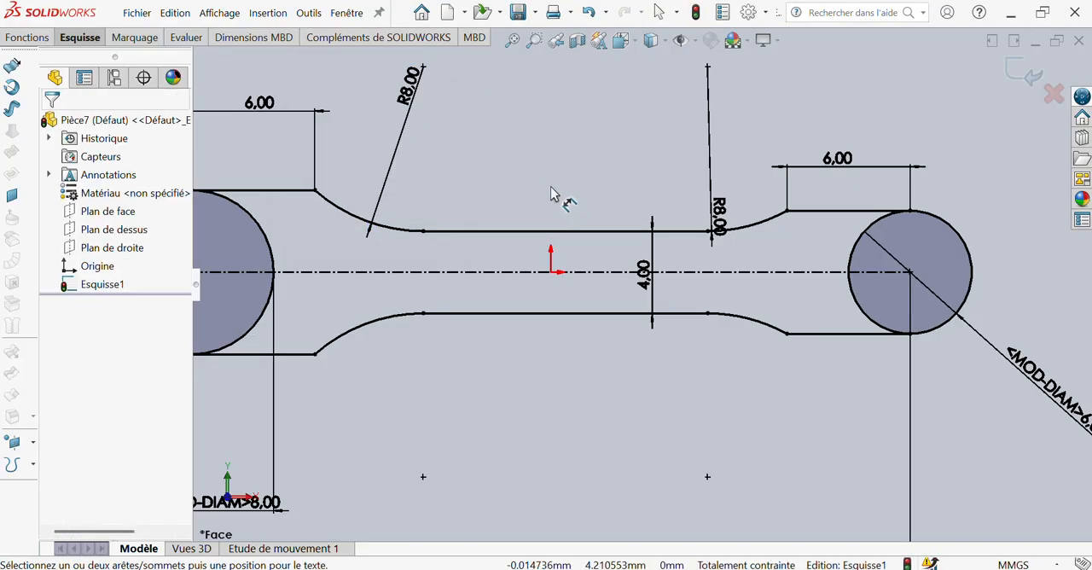
Draw concentric inner circles about 2.35 mm in diameter inside the 6 mm circle and about 3.74 mm inside the 8 mm circle
right_drag(550, 186, 616, 172)
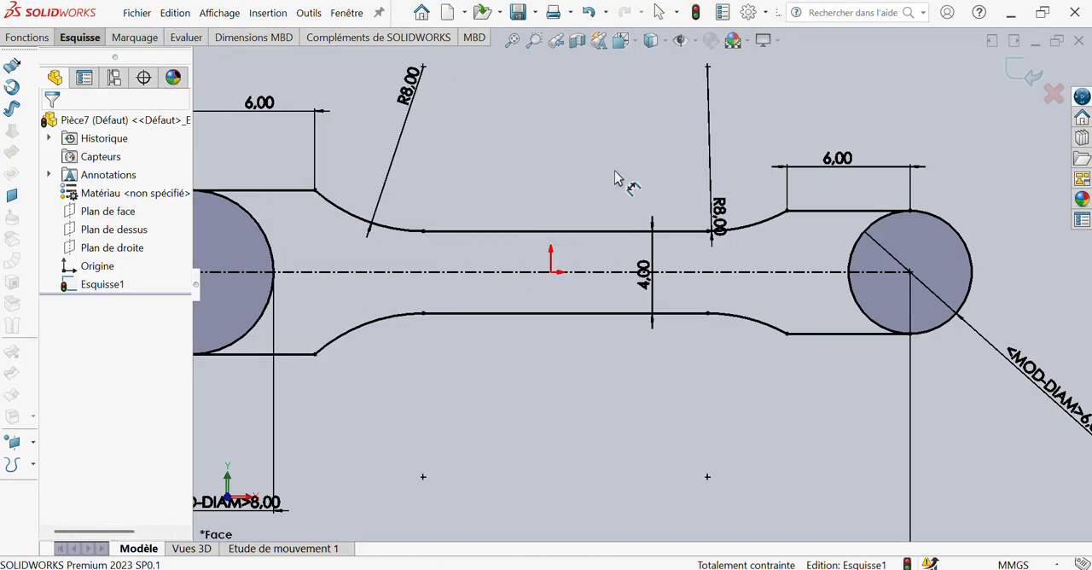
click(912, 273)
click(923, 293)
scroll(414, 295, up, 2)
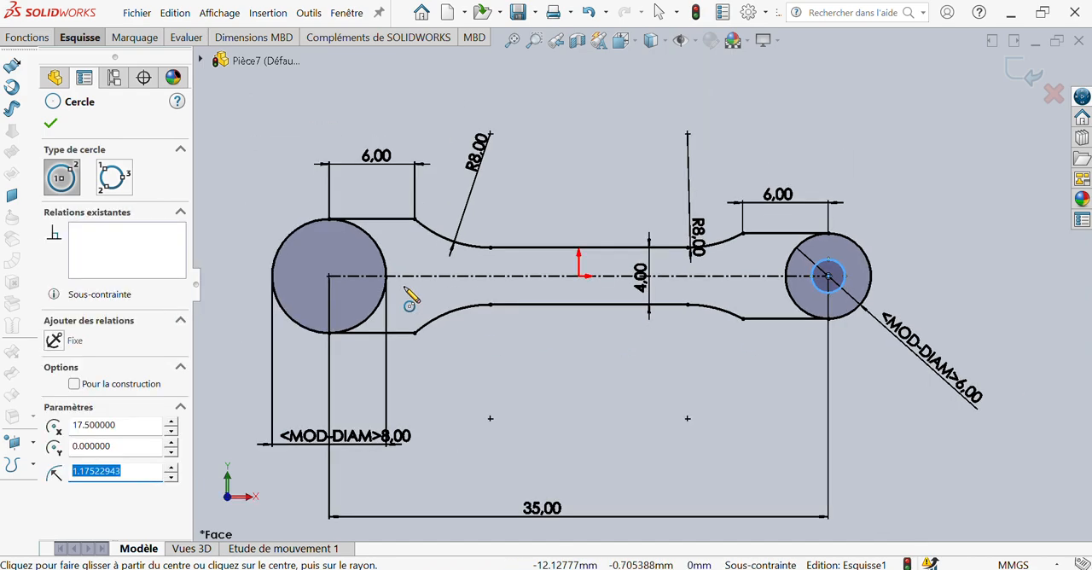
click(328, 276)
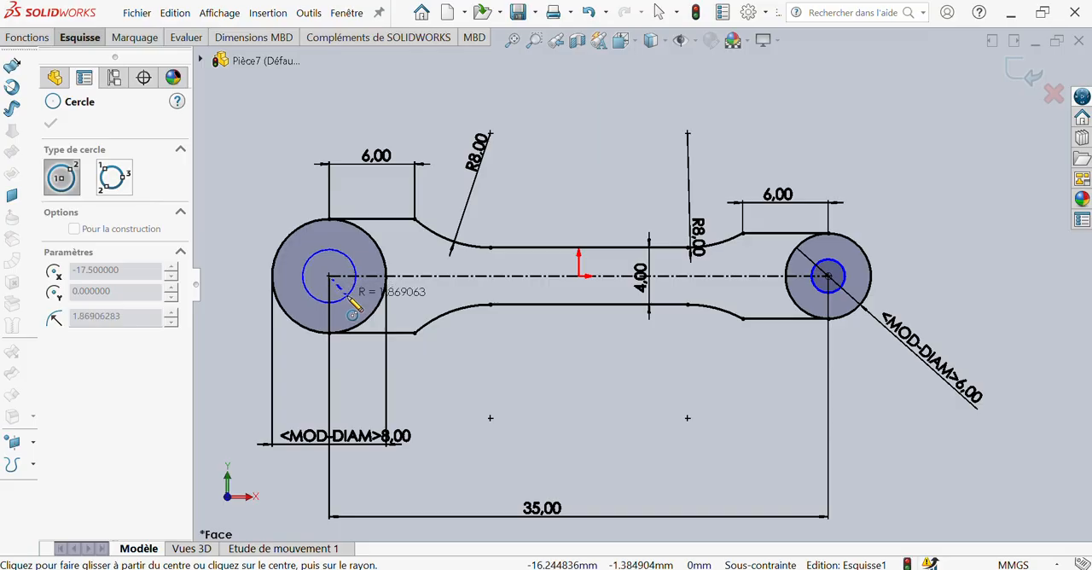
click(348, 296)
Dimension the inner circle diameters to 4 mm inside the 8 mm circle and 3 mm inside the 6 mm circle
right_drag(233, 197, 240, 121)
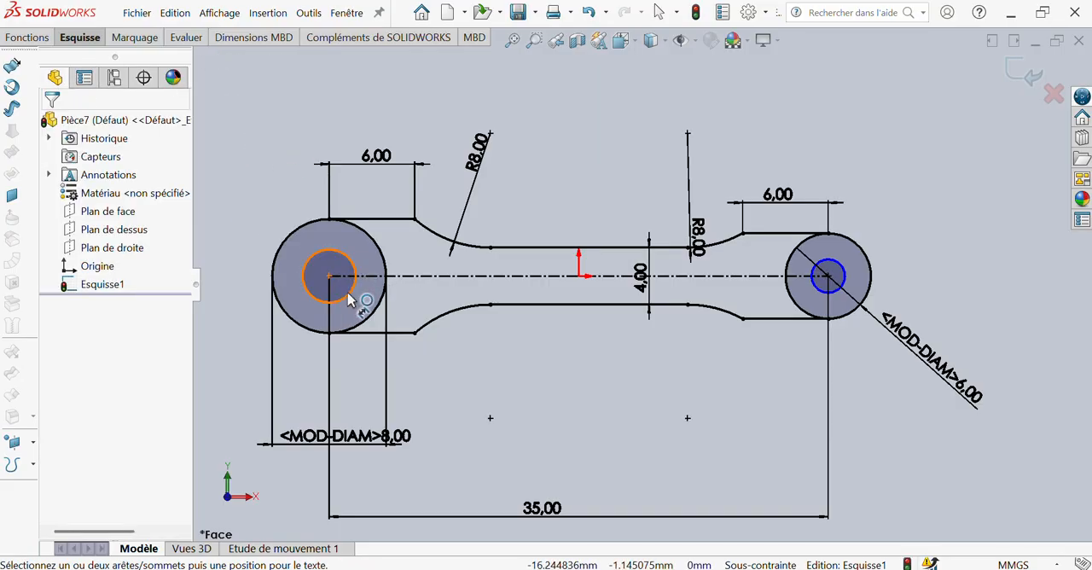
click(349, 298)
click(380, 394)
text(4)
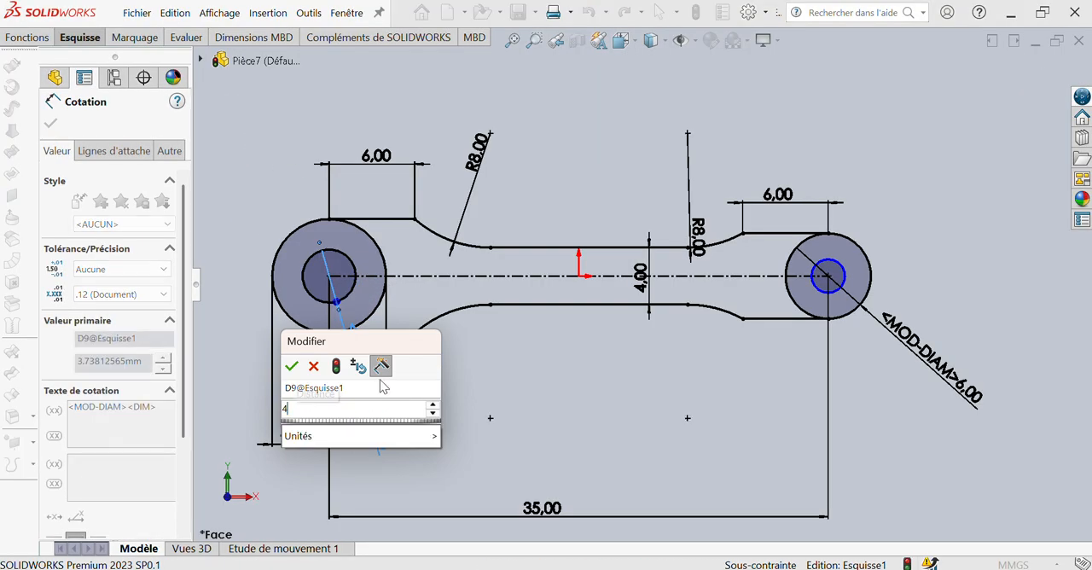
key(Return)
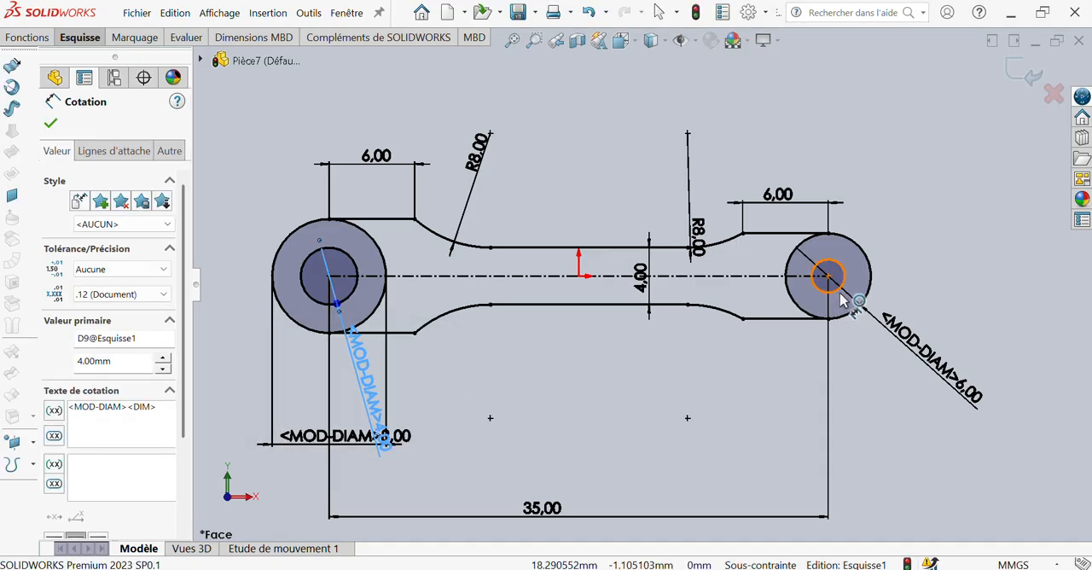
click(843, 300)
click(845, 358)
text(3)
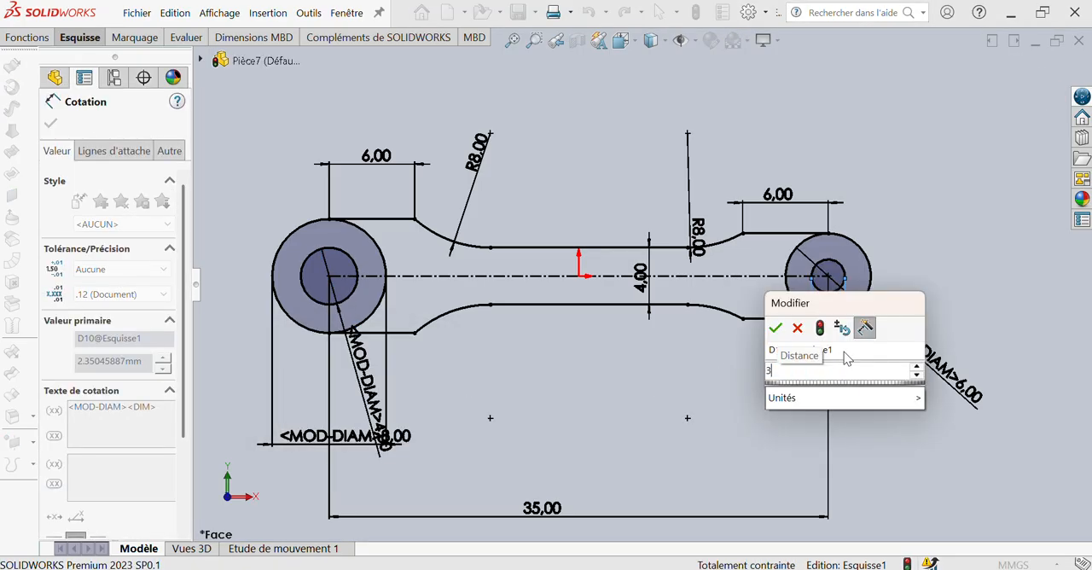
key(Return)
Extrude all four closed sketch regions around the two holes 3 mm from the mid plane to form the solid link
click(32, 39)
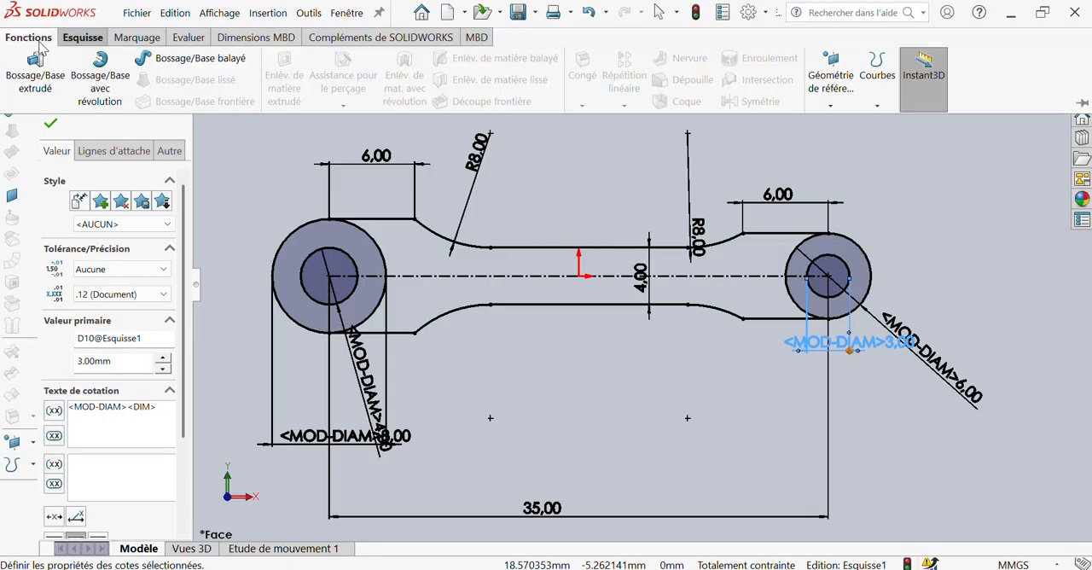
click(35, 64)
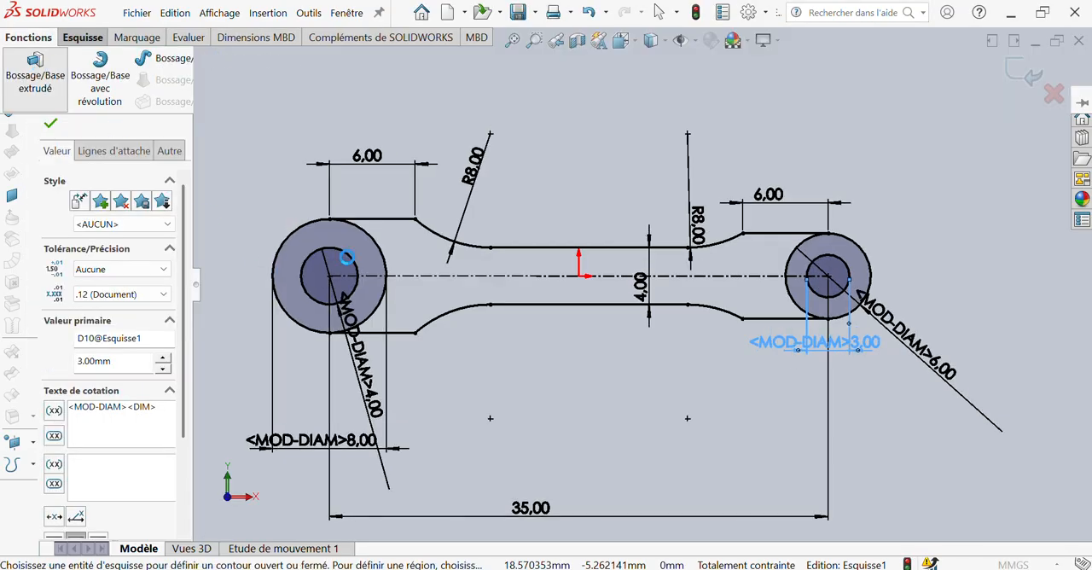
click(496, 218)
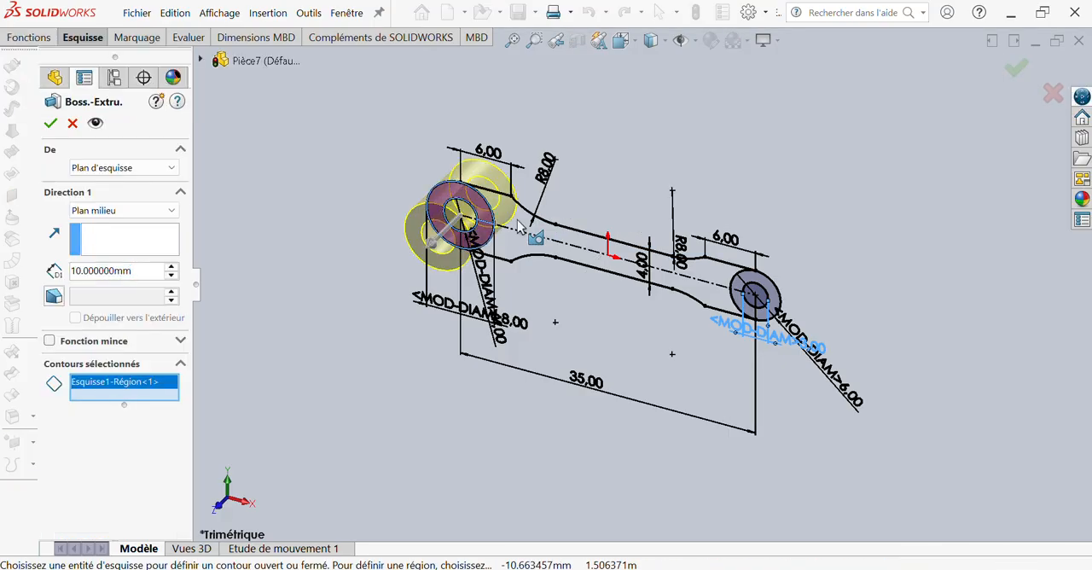
click(518, 226)
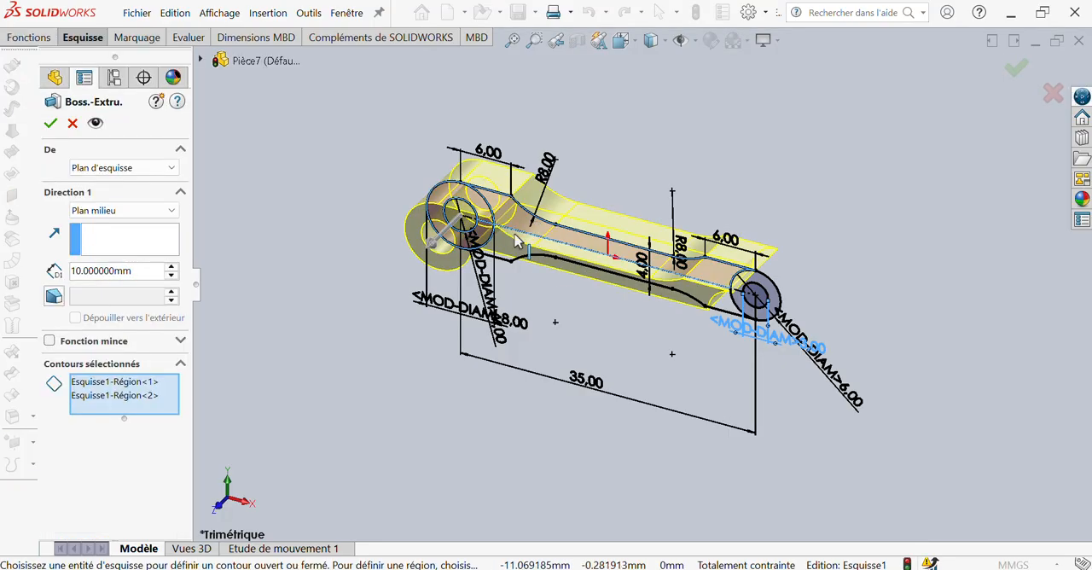
click(756, 309)
click(721, 312)
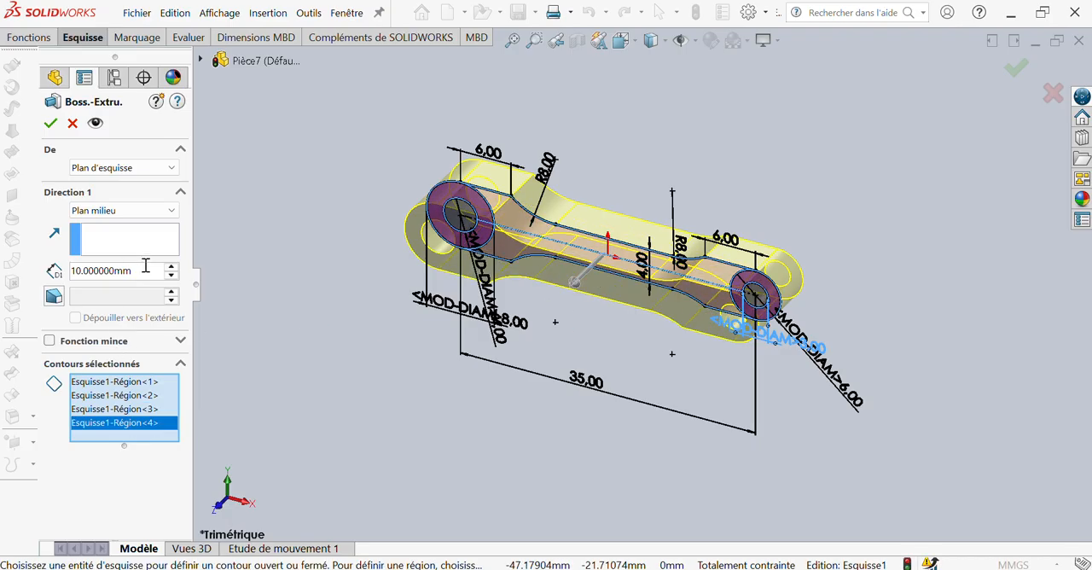
text(3)
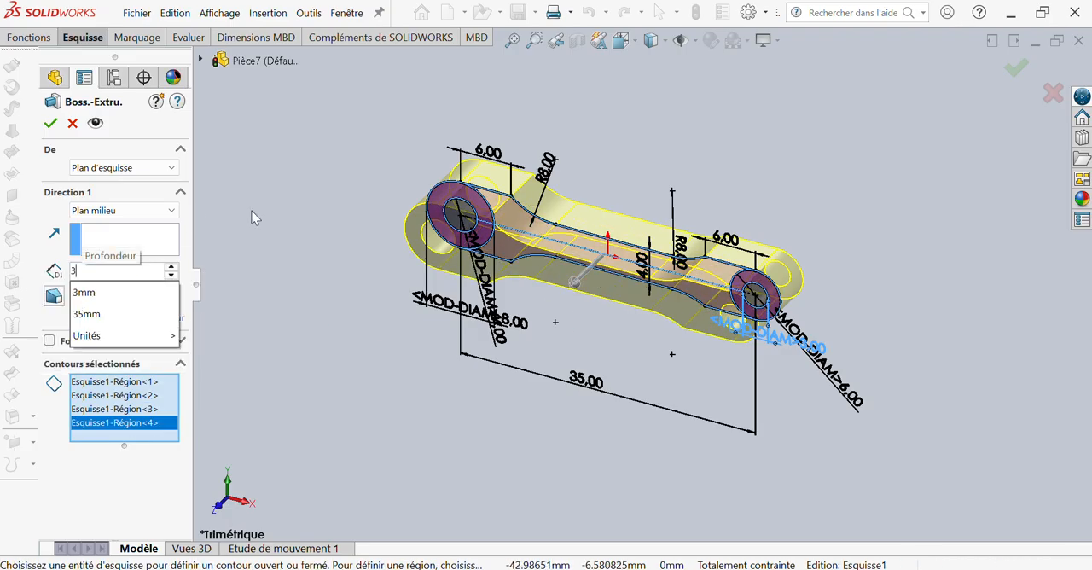
key(Return)
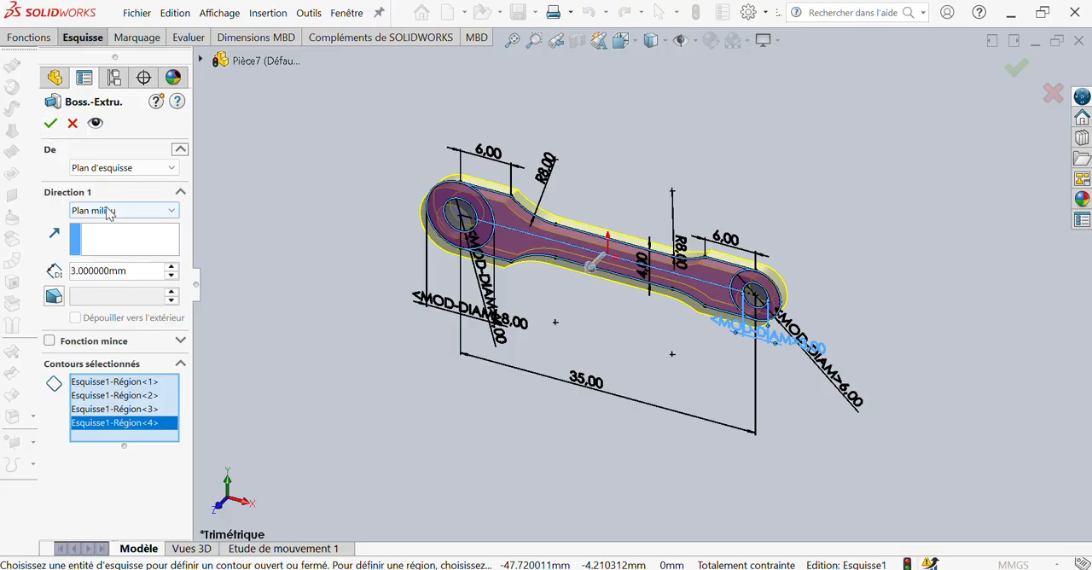
click(52, 124)
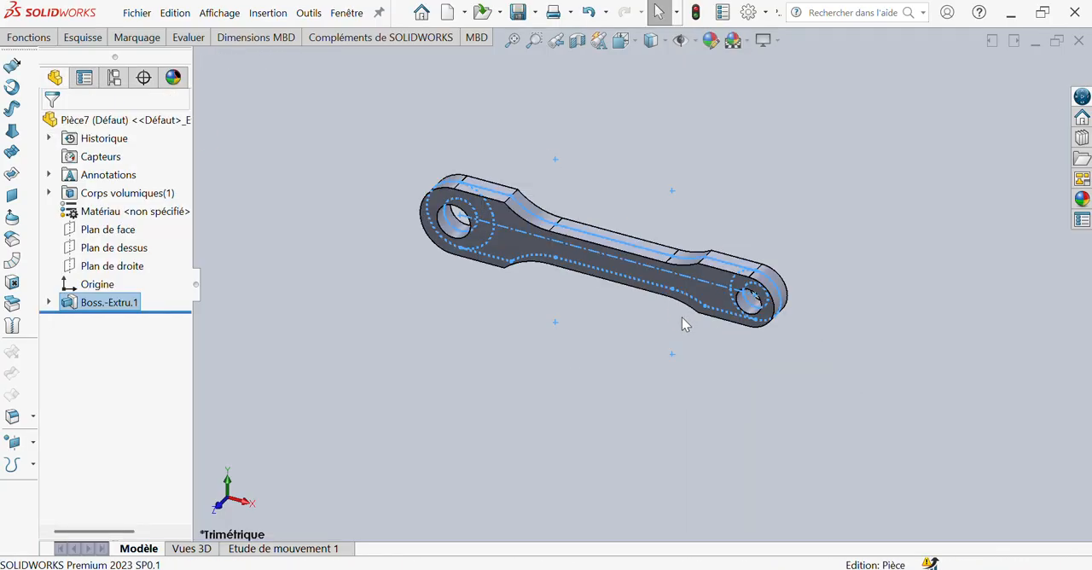
Apply a green colour from the standard palette to the whole part
middle_drag(682, 317, 692, 29)
click(590, 358)
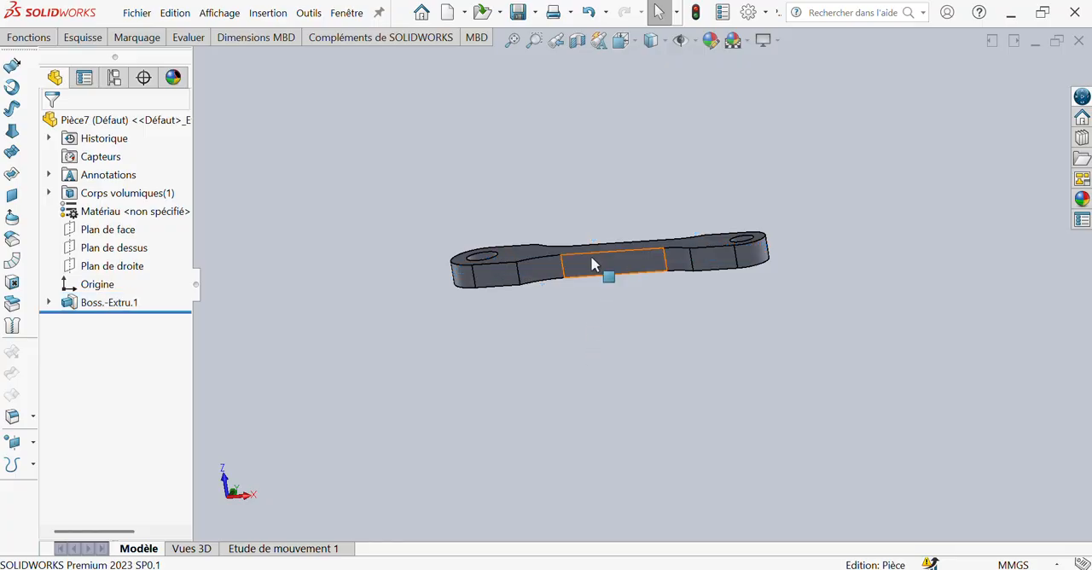
middle_drag(592, 264, 457, 39)
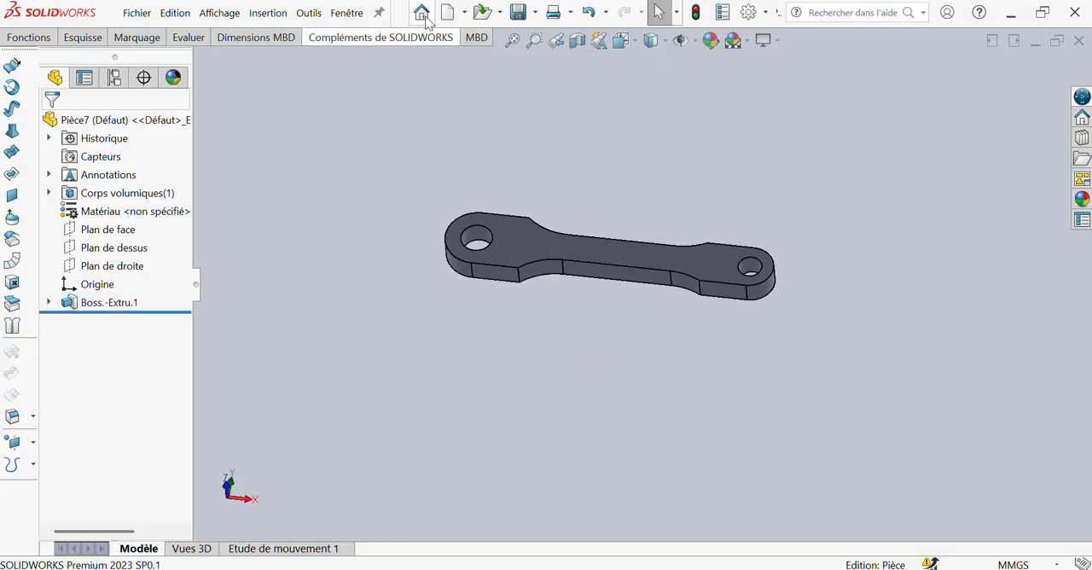
click(709, 40)
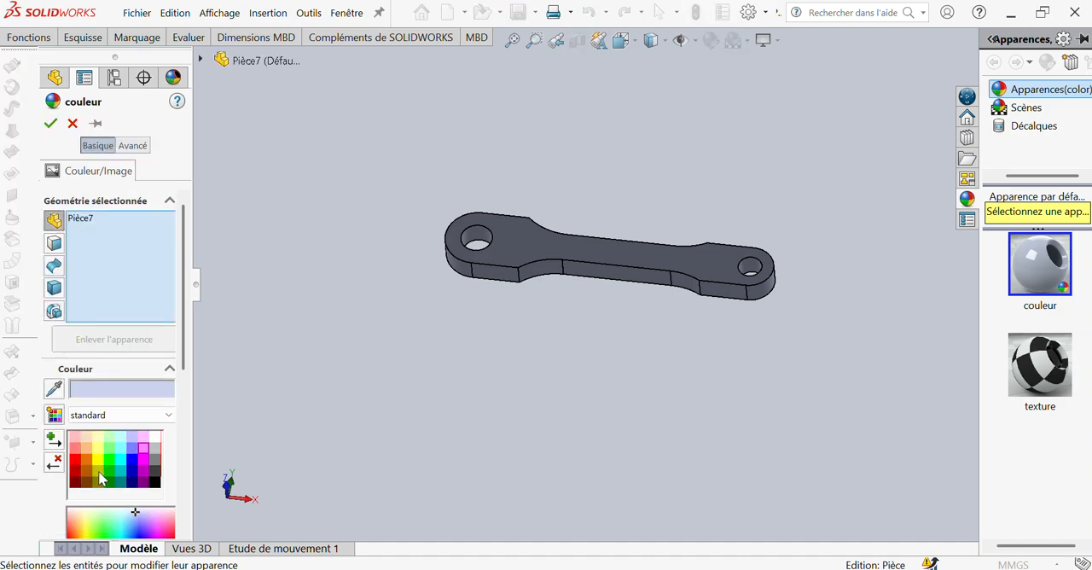
click(109, 475)
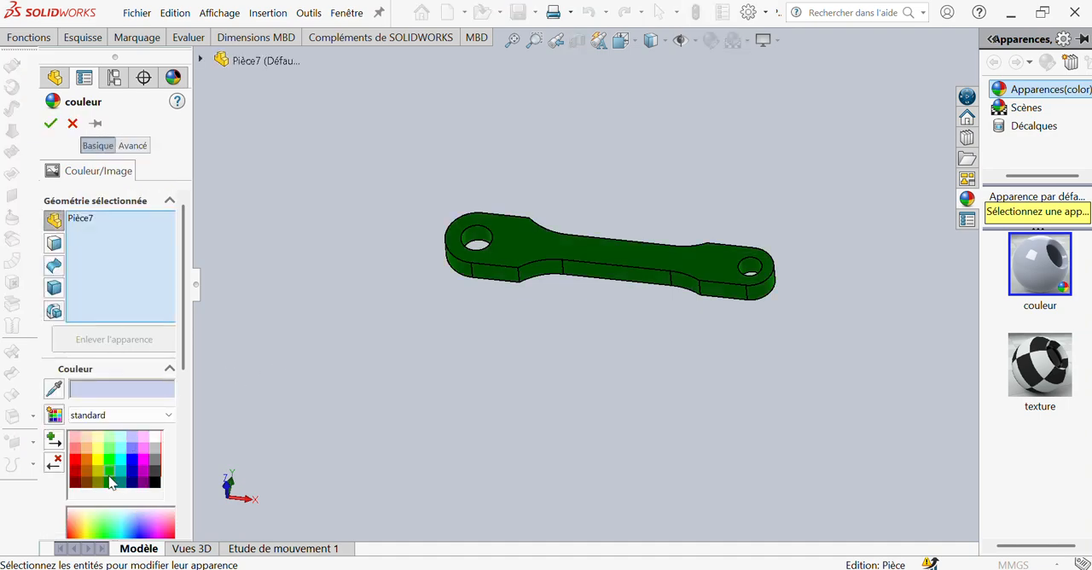
click(51, 122)
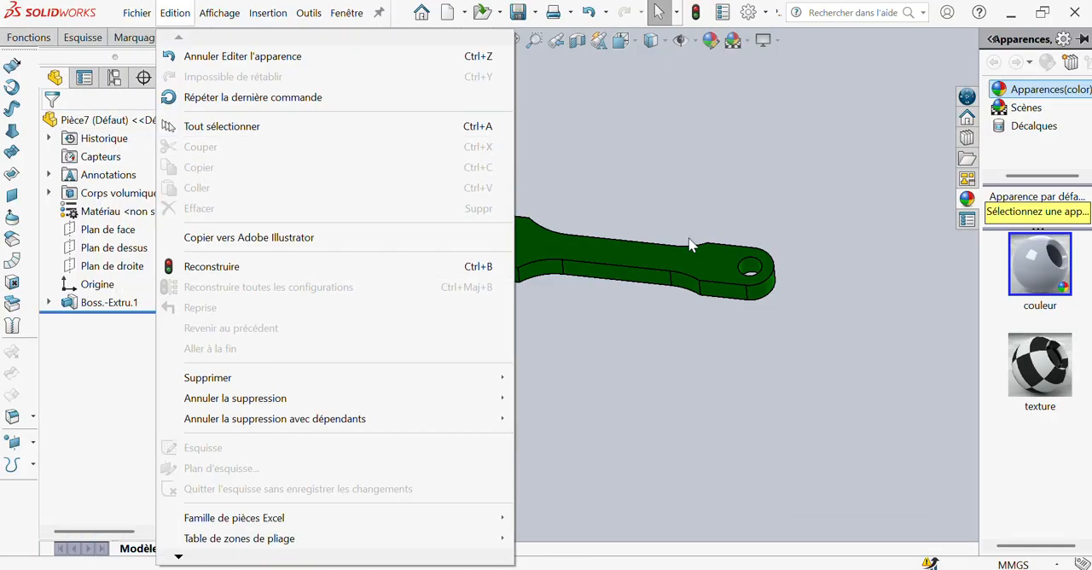
Save the part as 9.connectling in the PIECES folder
click(322, 56)
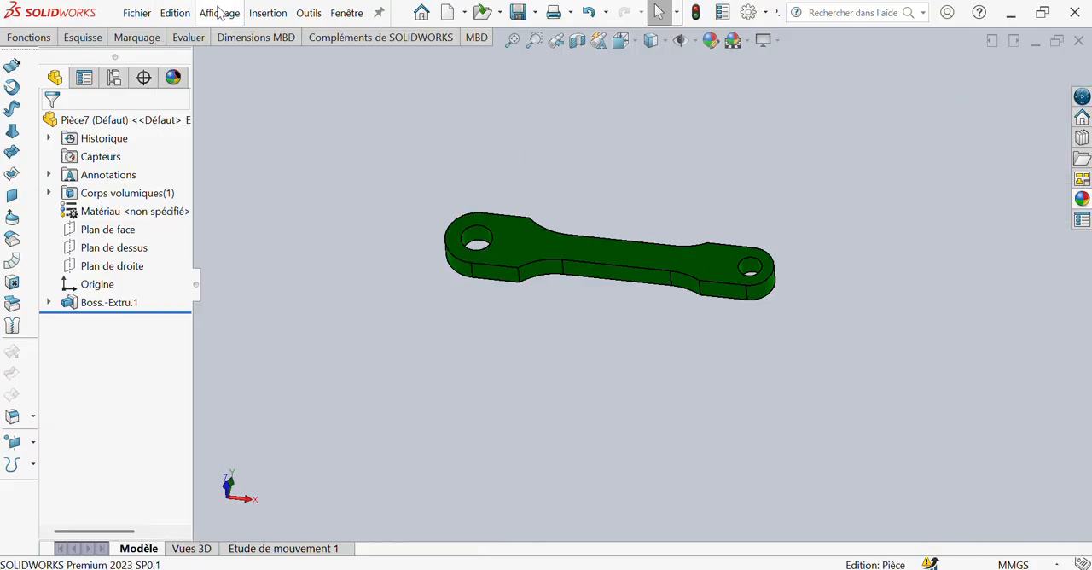
click(143, 11)
click(168, 222)
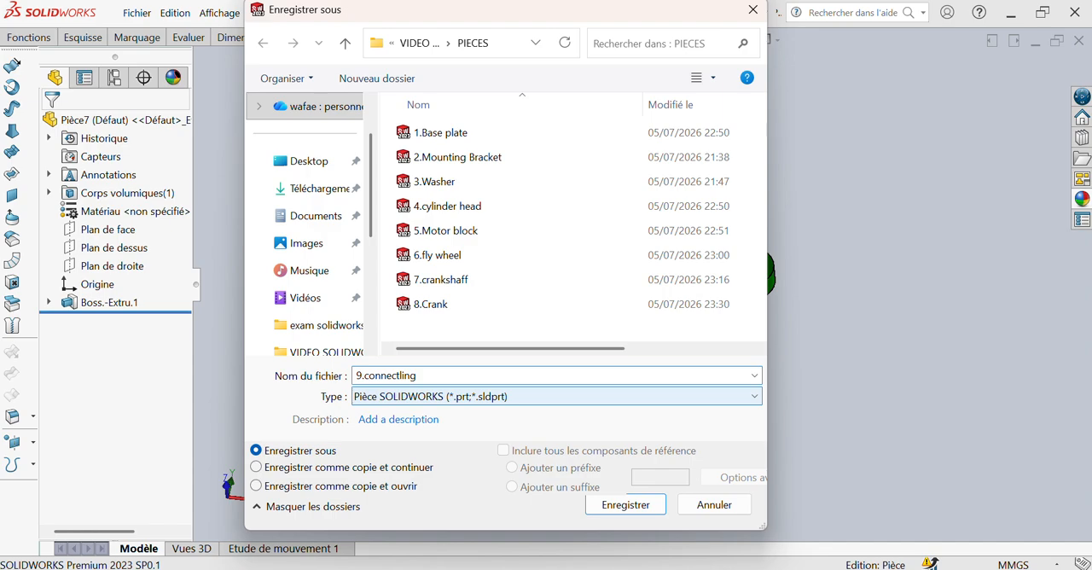
click(649, 507)
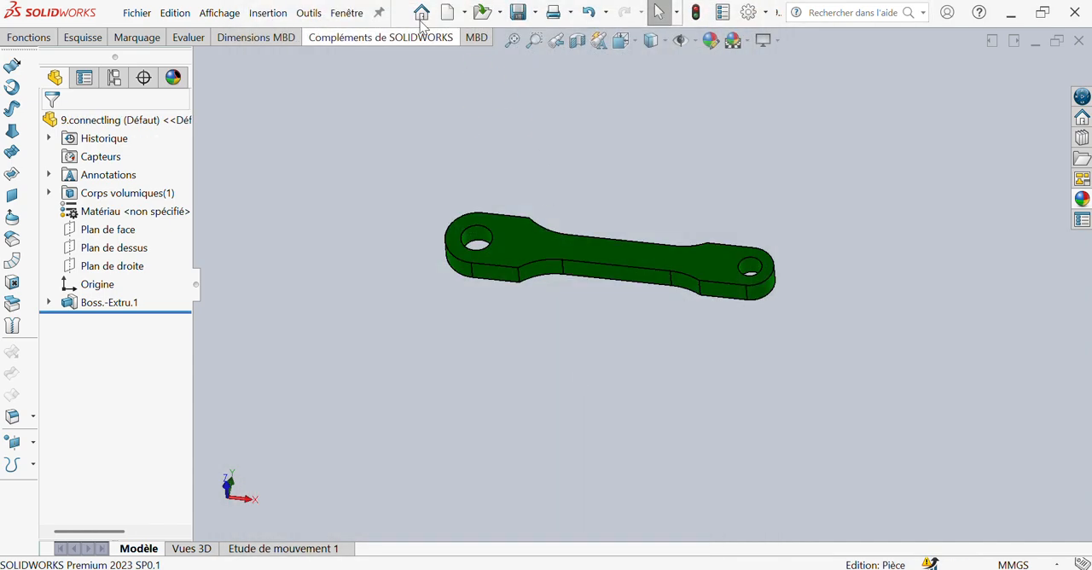
Switch to the open drawing mise en plan de prof and insert front, side and isometric views of 9.connectling
click(346, 13)
click(390, 195)
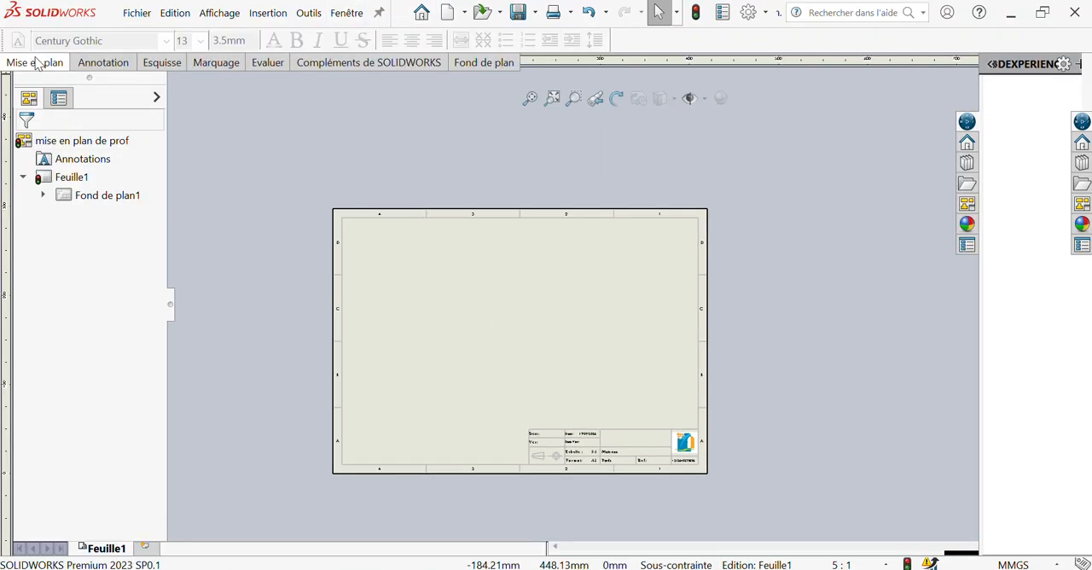
click(34, 63)
click(19, 99)
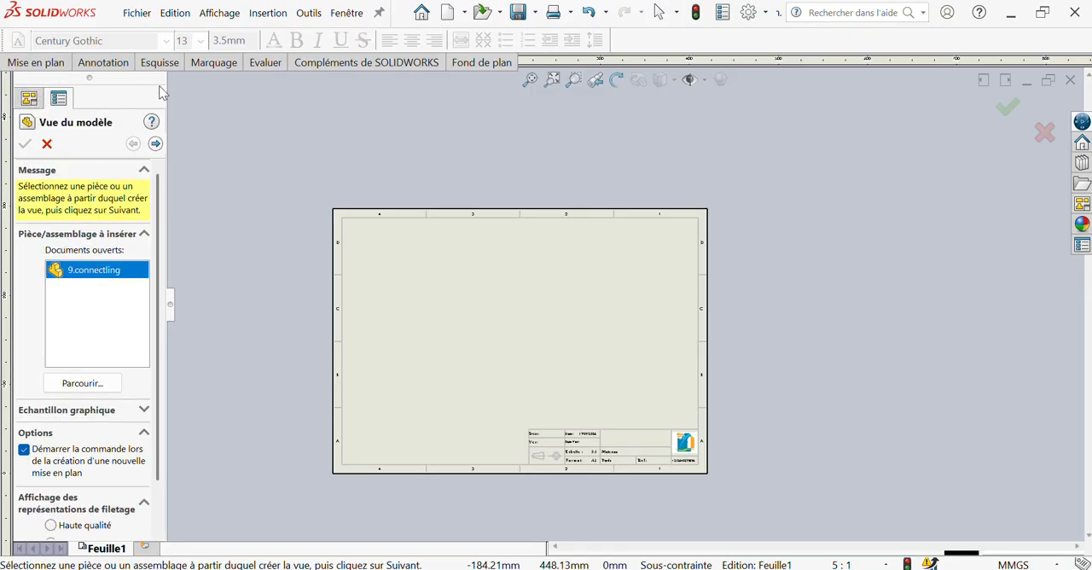
click(156, 144)
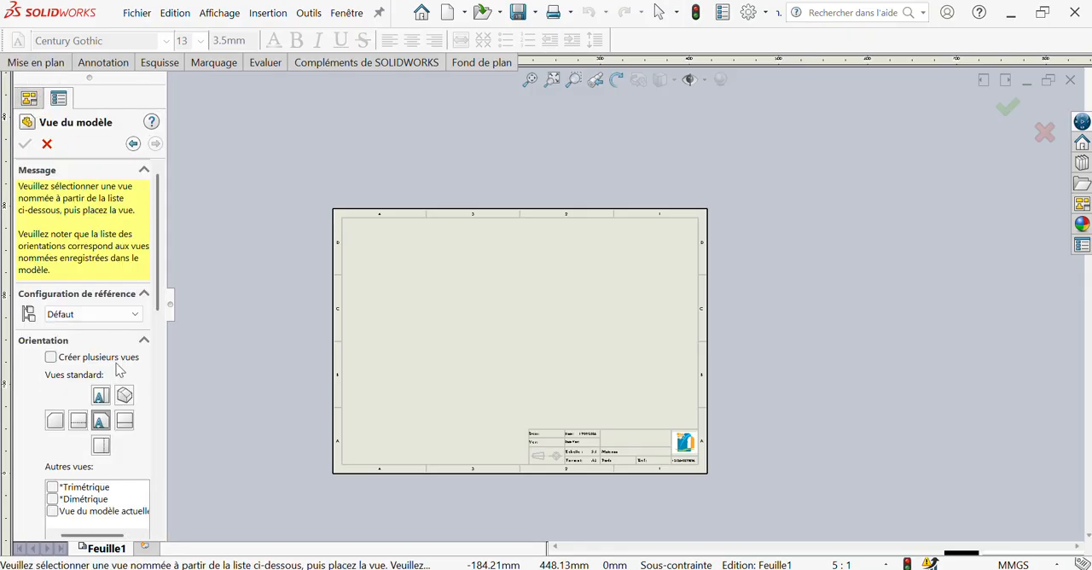
click(50, 357)
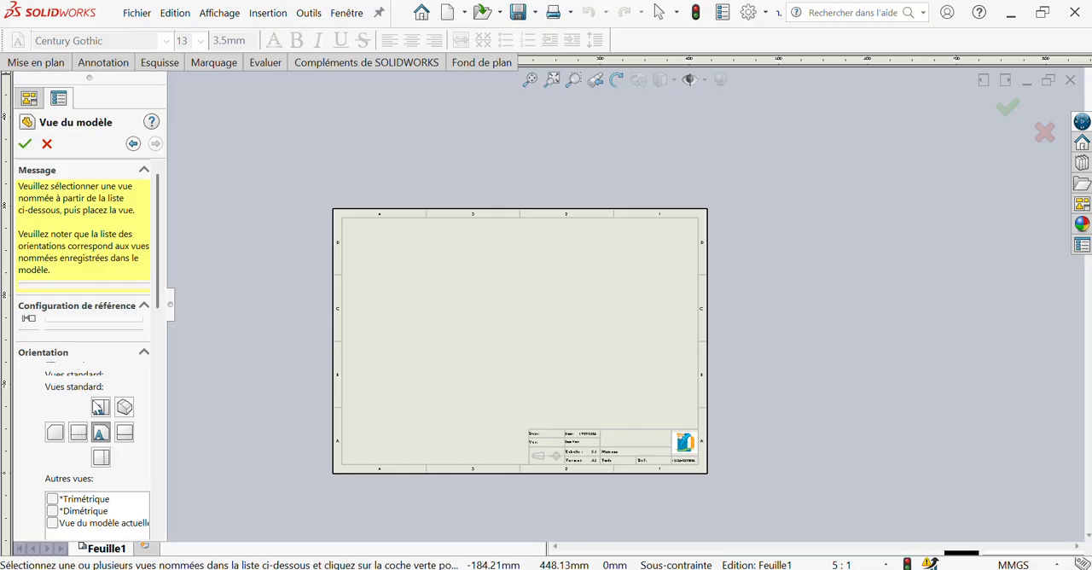
click(100, 407)
click(125, 407)
click(126, 434)
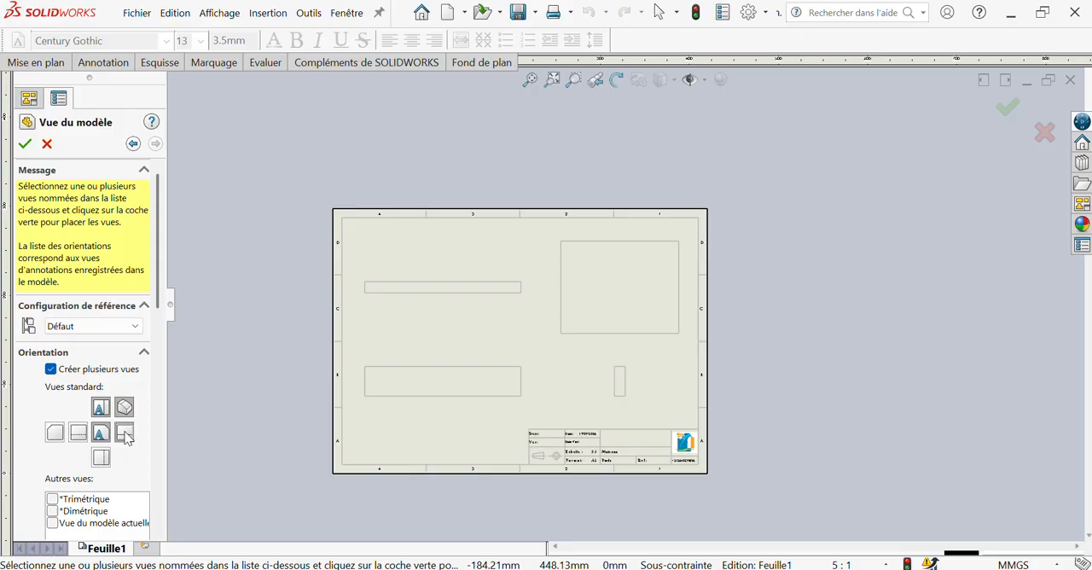
click(104, 411)
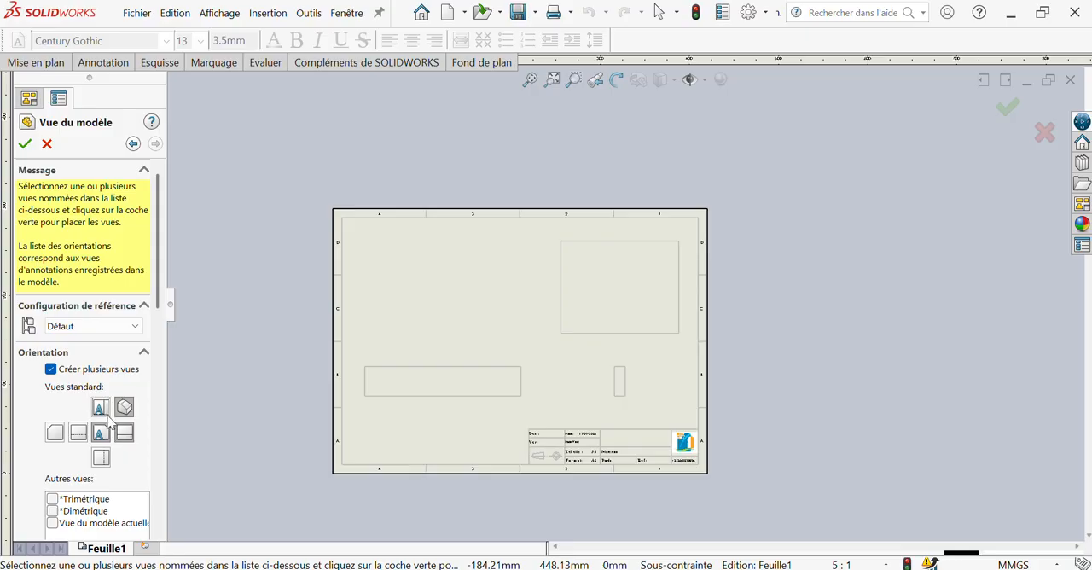
click(26, 146)
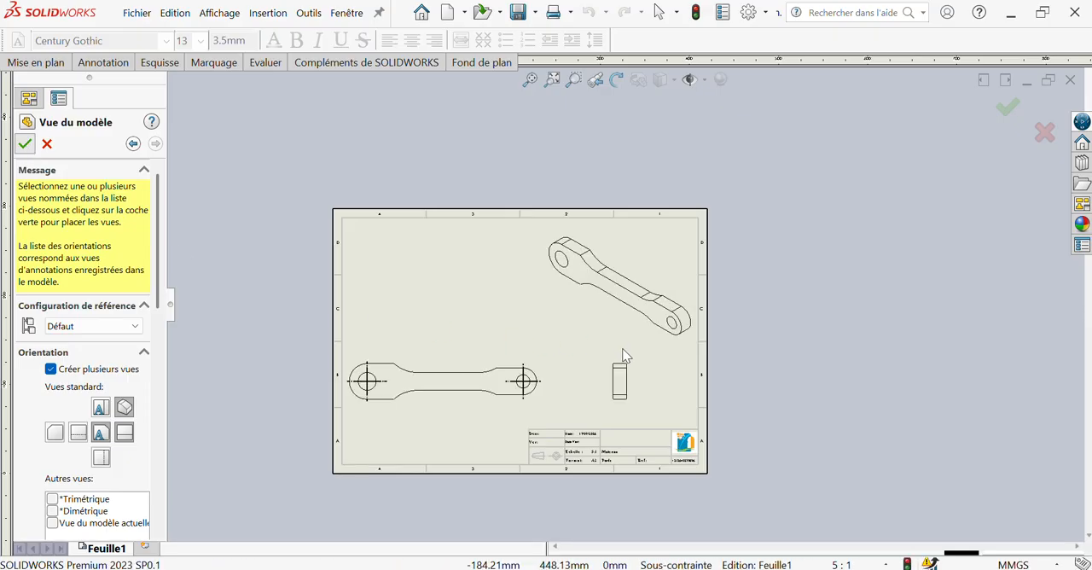
Move the isometric view to the lower-left area of the sheet and display it shaded with edges
drag(583, 355, 400, 467)
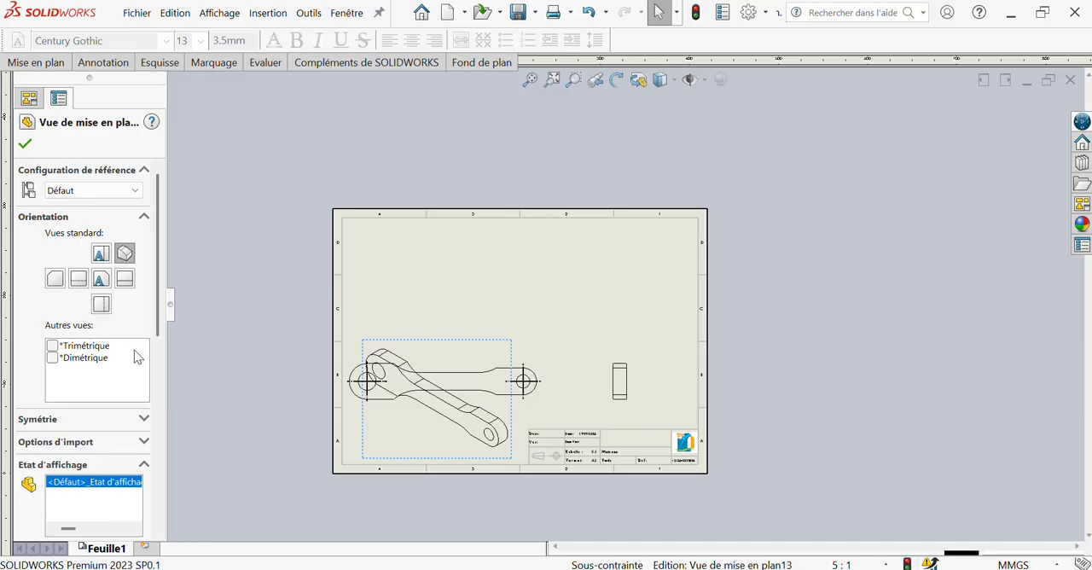
scroll(135, 357, down, 3)
click(120, 471)
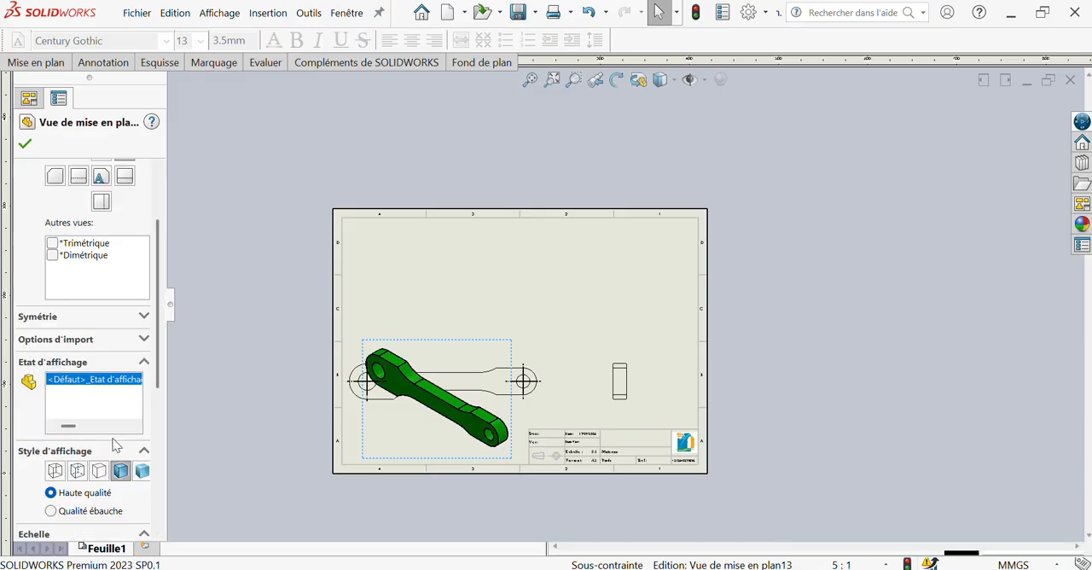
click(26, 143)
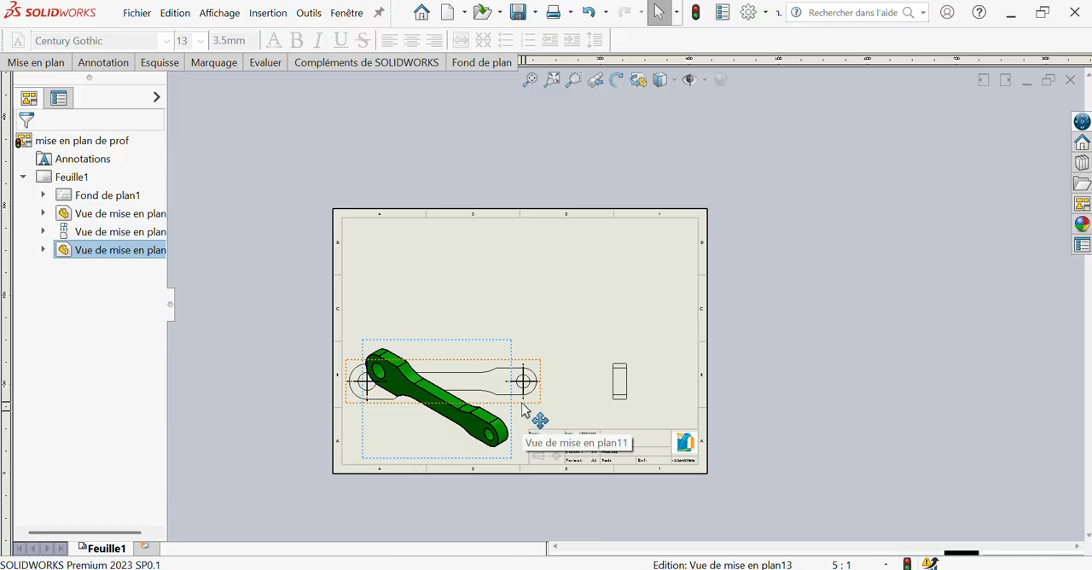
Rearrange the aligned views in the sheet's upper half, with the side view on the left and the front view on the right
mouse_move(524, 416)
mouse_down()
mouse_move(626, 316)
mouse_move(546, 310)
mouse_move(919, 303)
mouse_move(872, 307)
mouse_up()
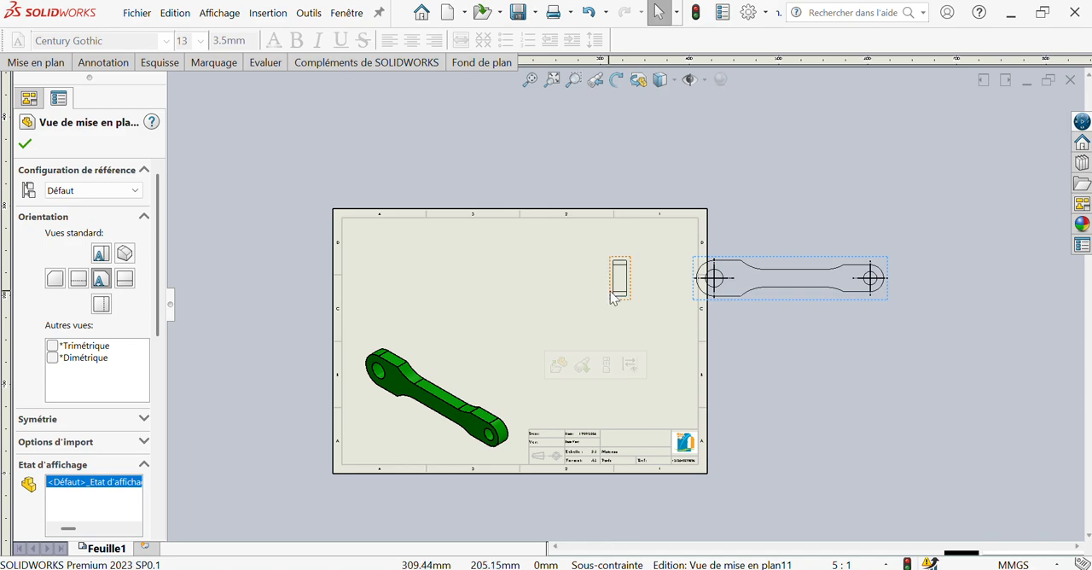
drag(631, 298, 422, 293)
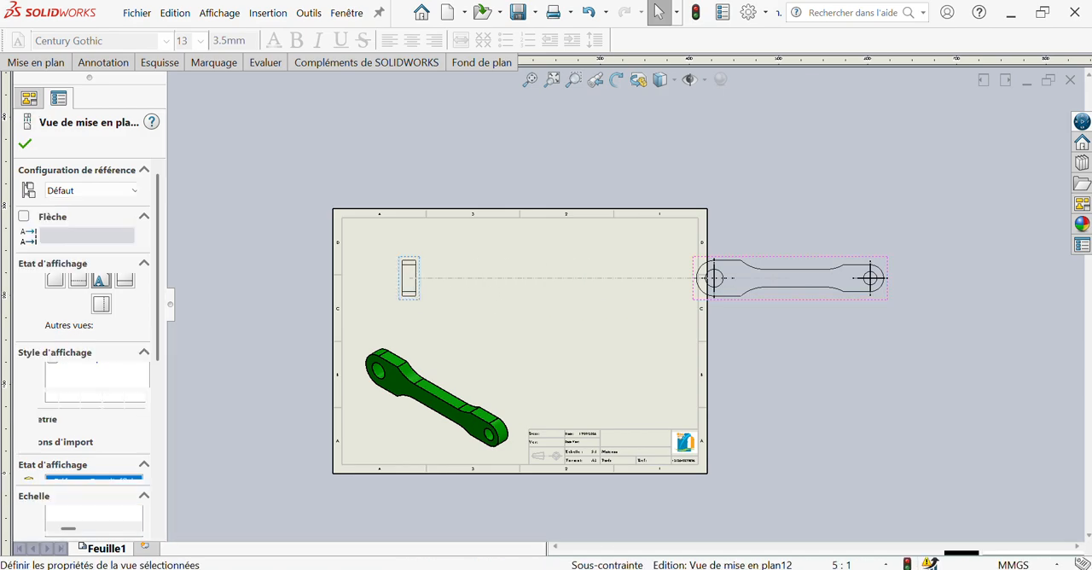
drag(705, 305, 600, 324)
click(336, 170)
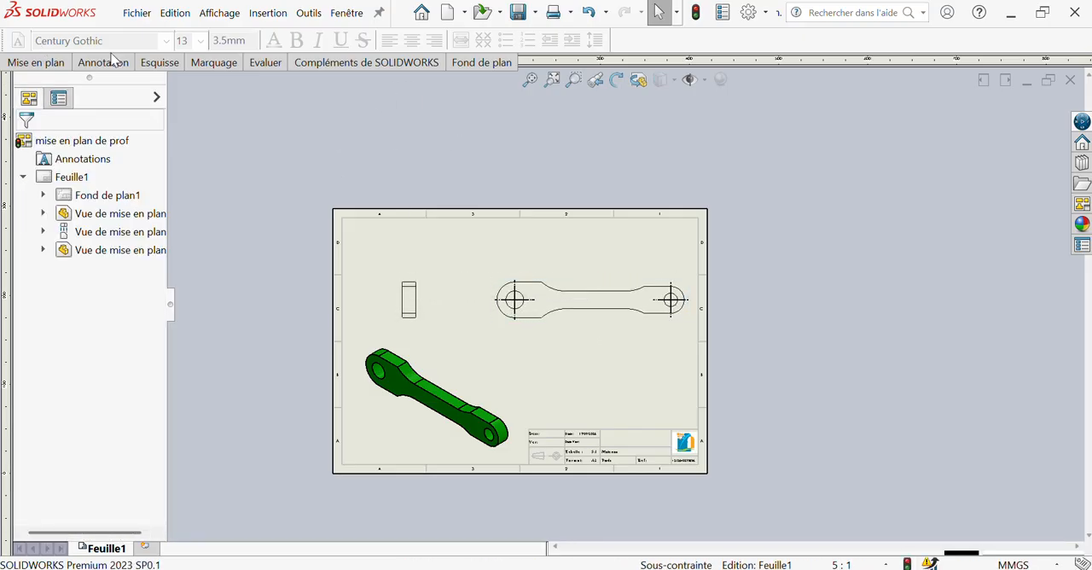
Add a horizontal centreline through the hole in the side view
click(103, 62)
click(744, 105)
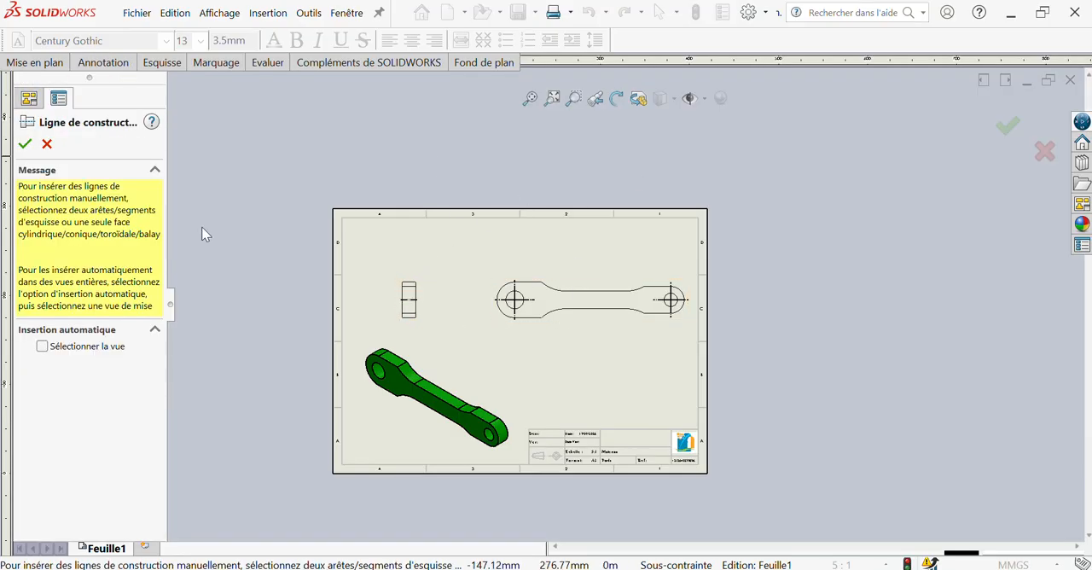
click(25, 143)
Start Smart Dimension and dimension the thickness of the link above the side view
click(103, 62)
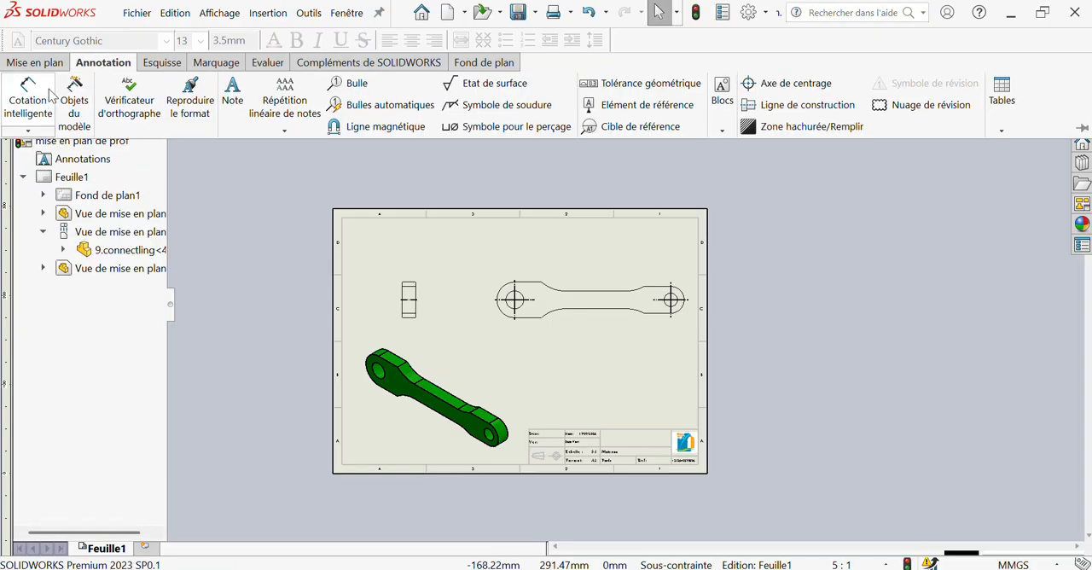
click(29, 94)
scroll(431, 302, up, 3)
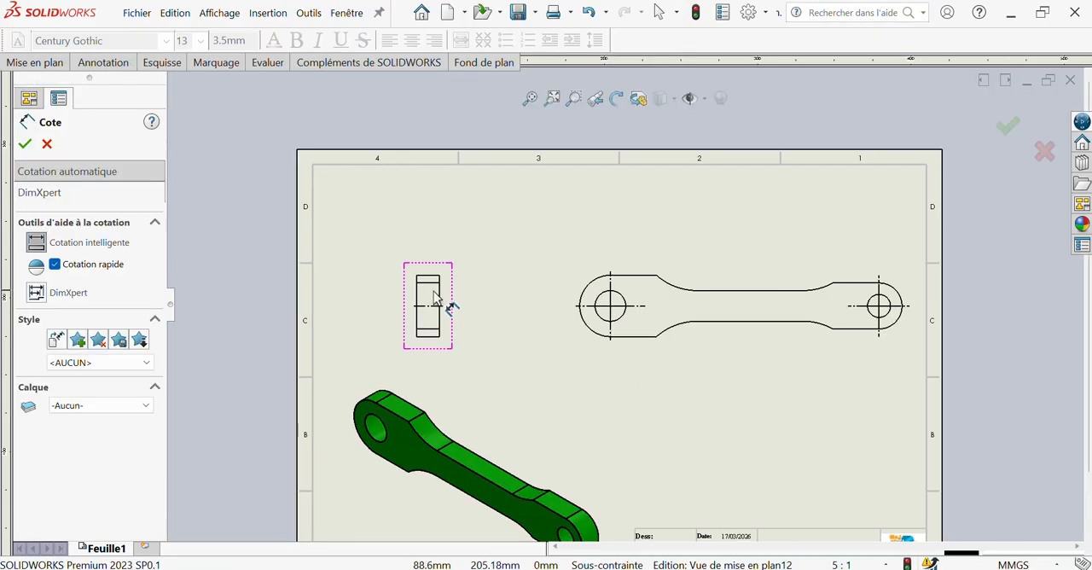
click(430, 278)
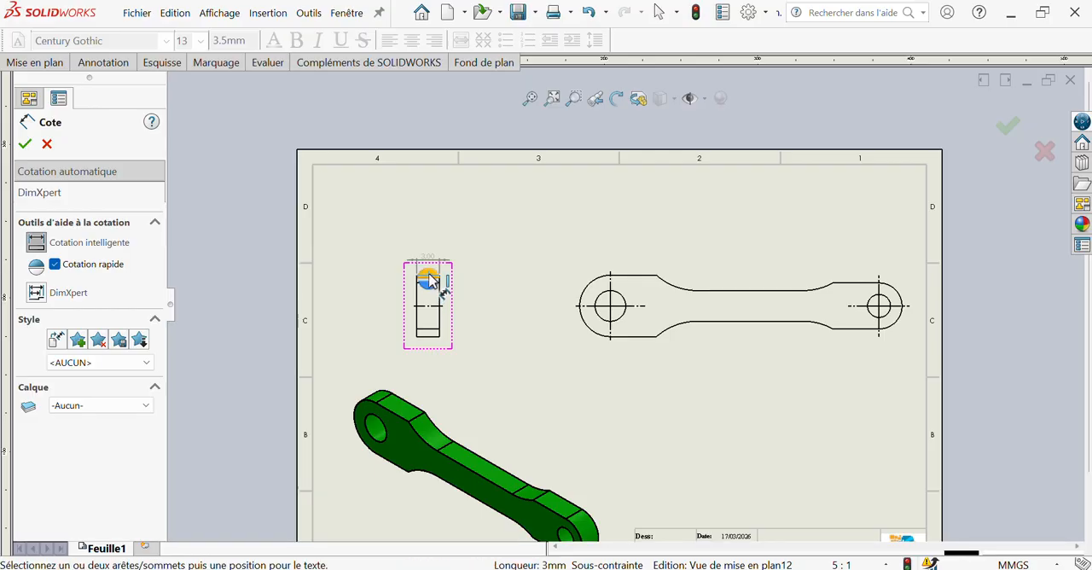
click(429, 252)
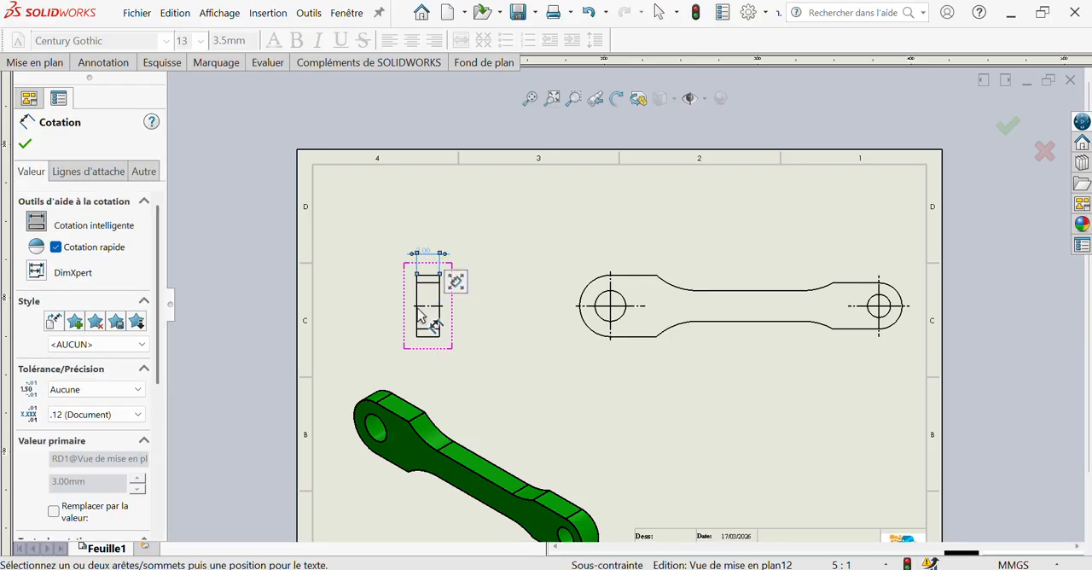
Dimension the side view's overall height and the distance between its two inner horizontal edges, stacking both dimensions beside the view
click(431, 341)
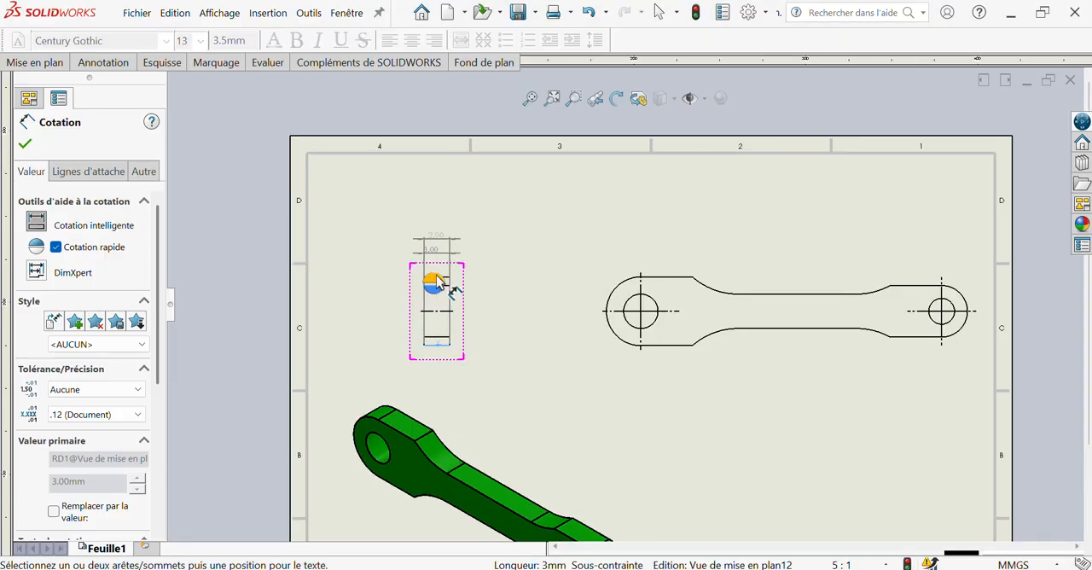
scroll(436, 282, down, 5)
click(512, 293)
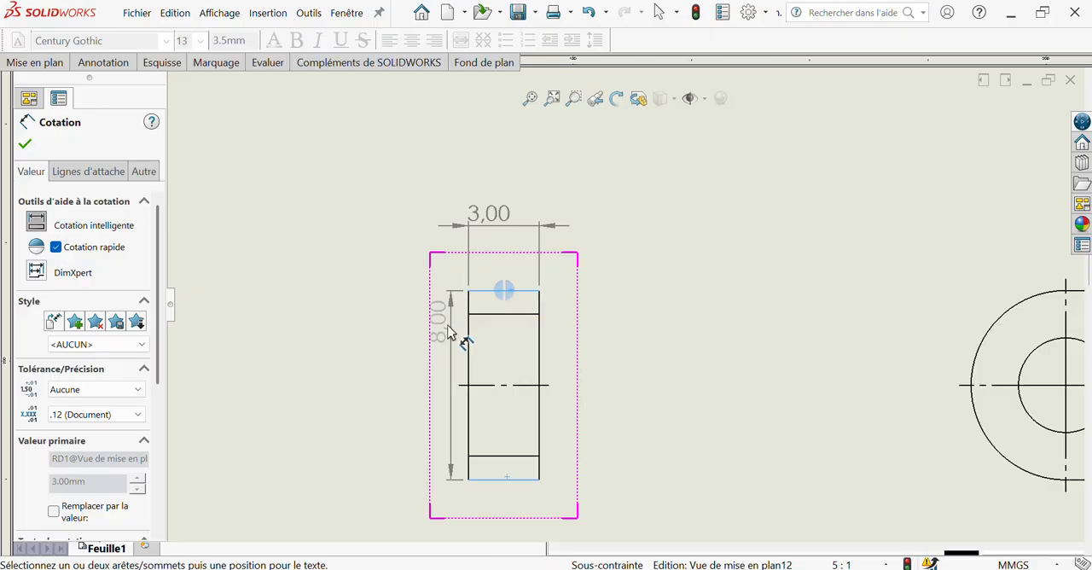
click(427, 352)
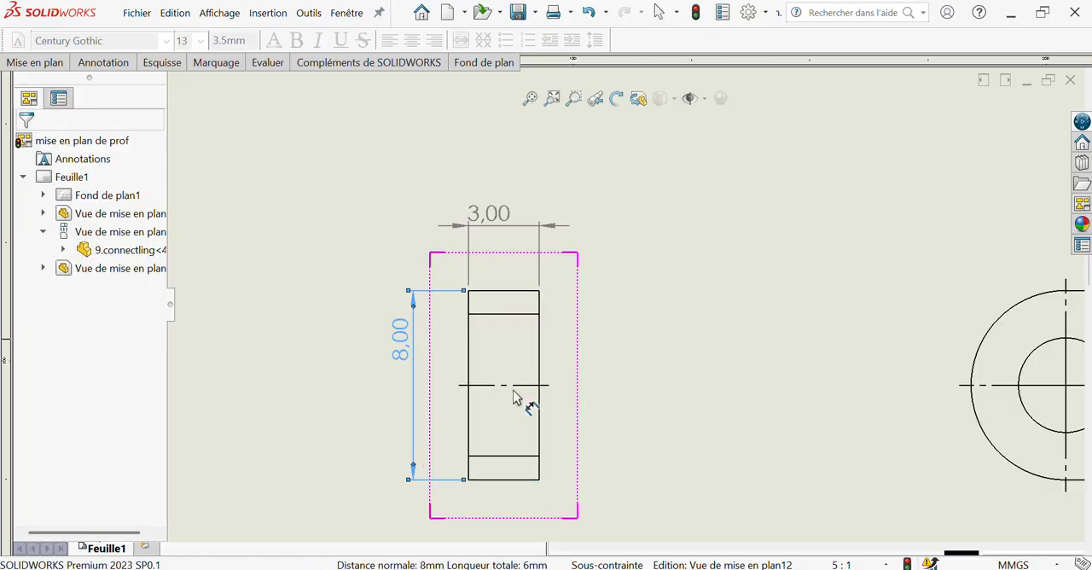
click(518, 457)
click(477, 326)
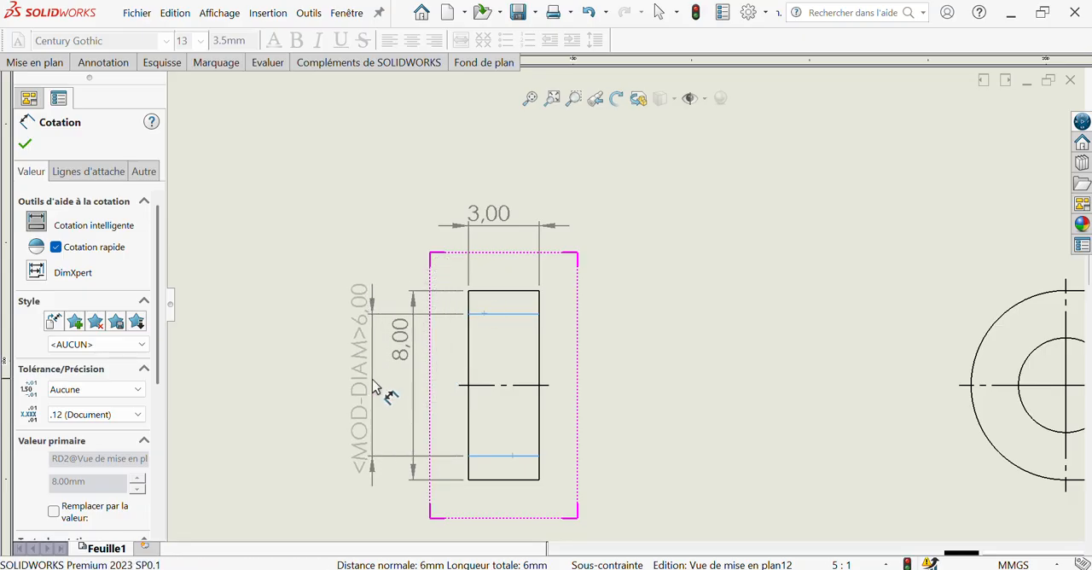
click(376, 389)
Dimension the width of the link's narrow middle section in the front view, placing it beyond the small end
scroll(858, 415, up, 10)
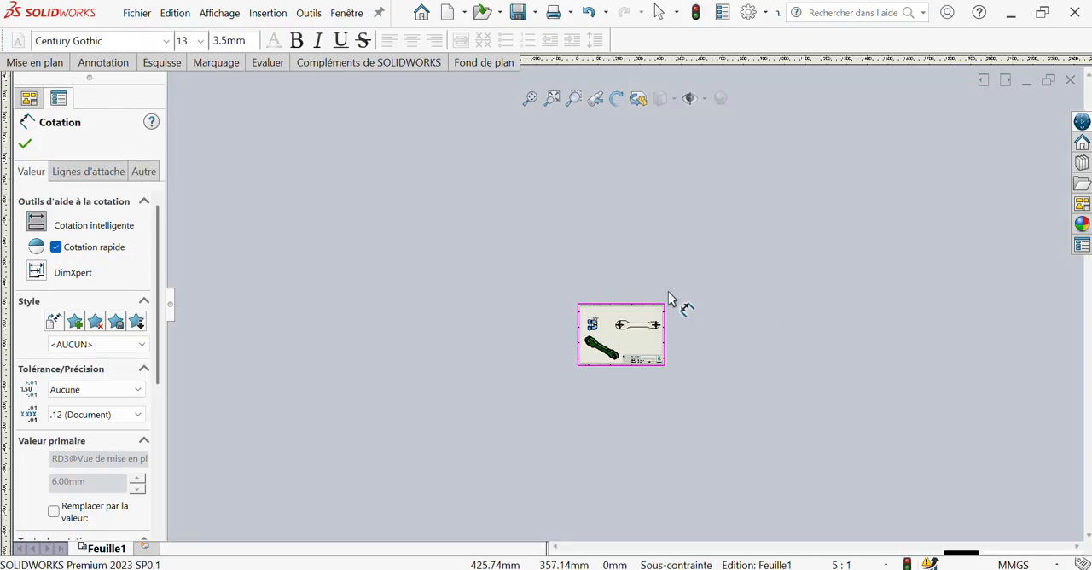
scroll(669, 293, down, 10)
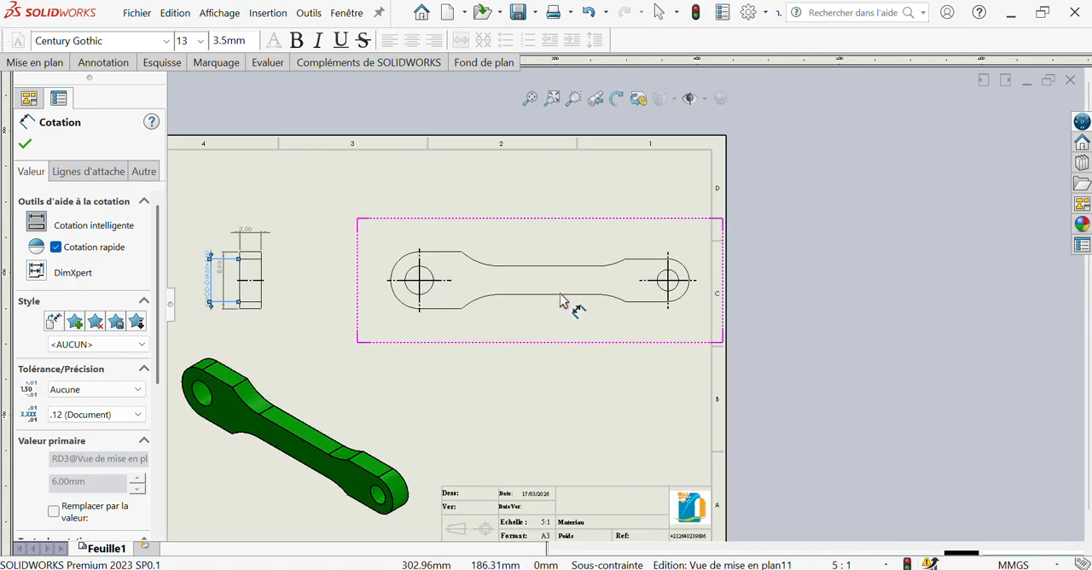
click(561, 296)
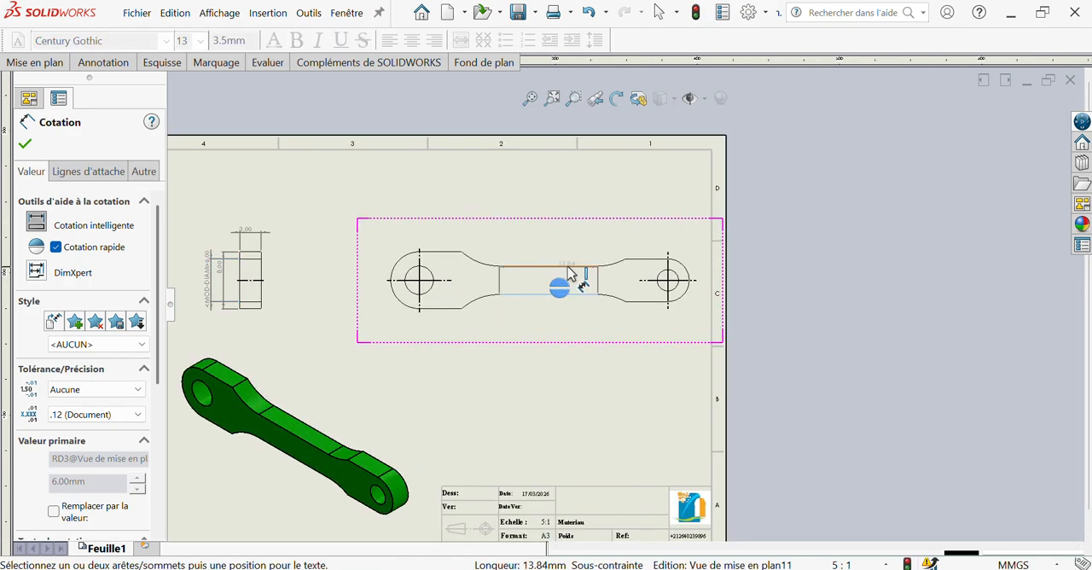
click(571, 268)
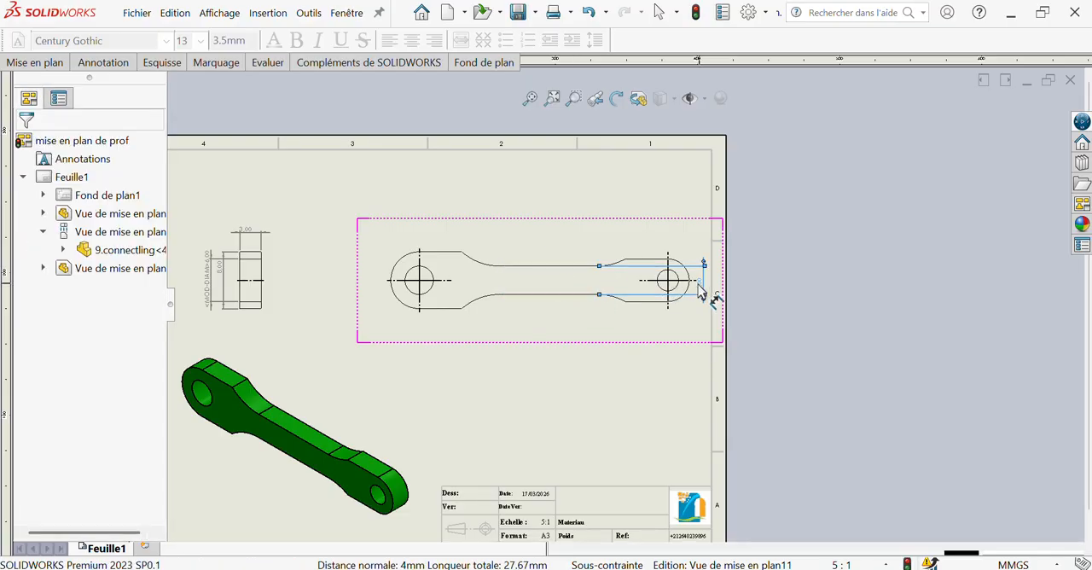
Dimension the radius of the lower concave arc next to the small end, placing it below the front view
scroll(700, 290, down, 3)
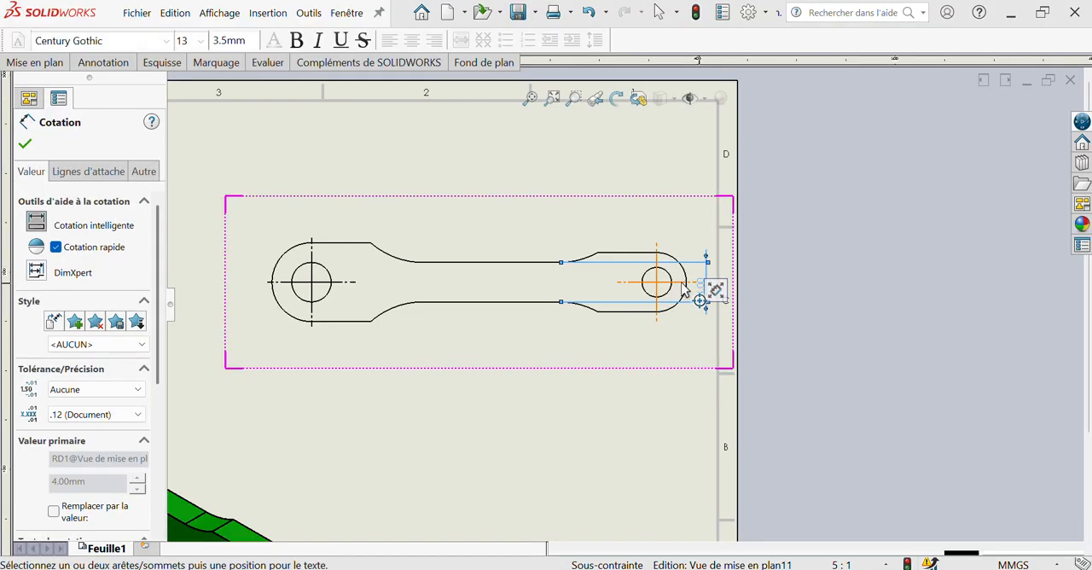
click(579, 312)
click(572, 354)
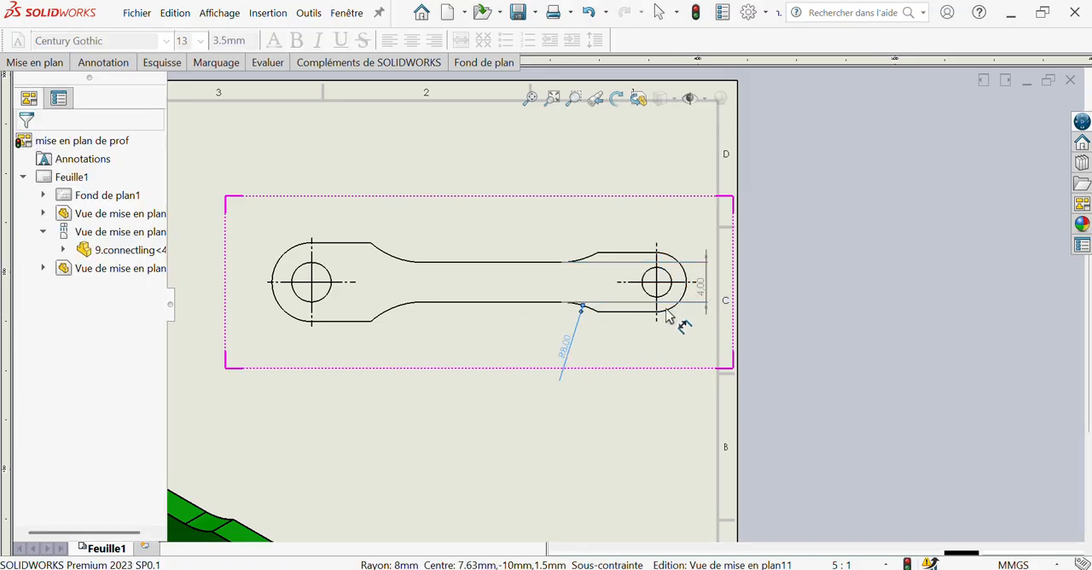
Dimension the centre-to-centre distance between the two rounded ends, placing it above the front view
click(688, 295)
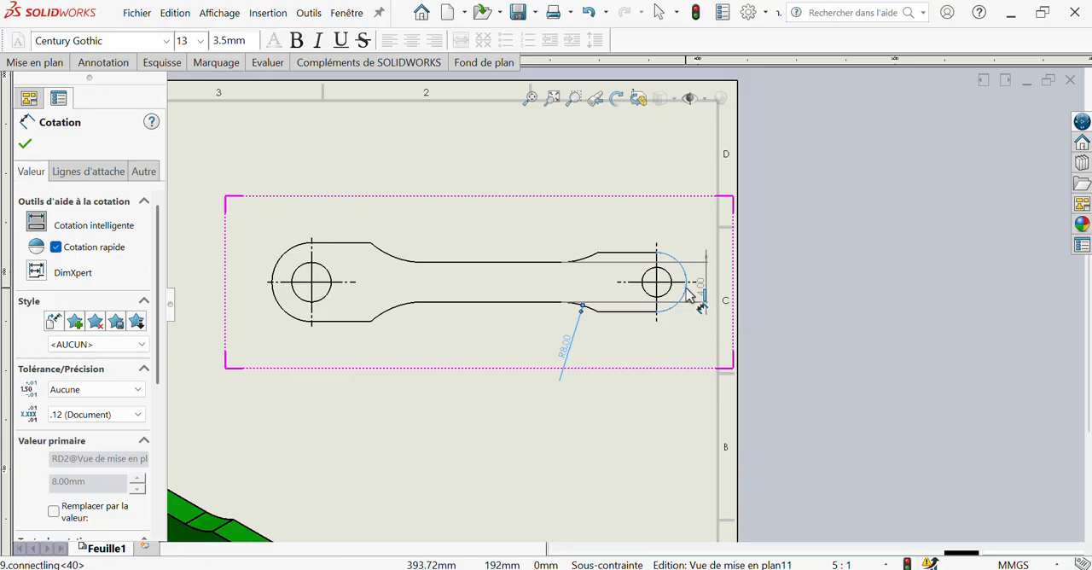
click(274, 282)
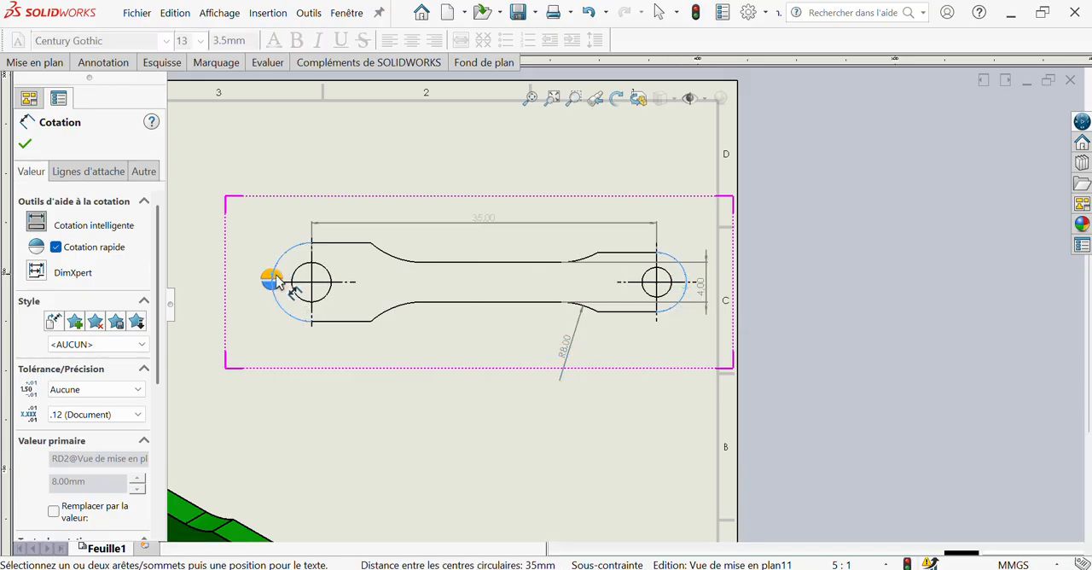
click(473, 236)
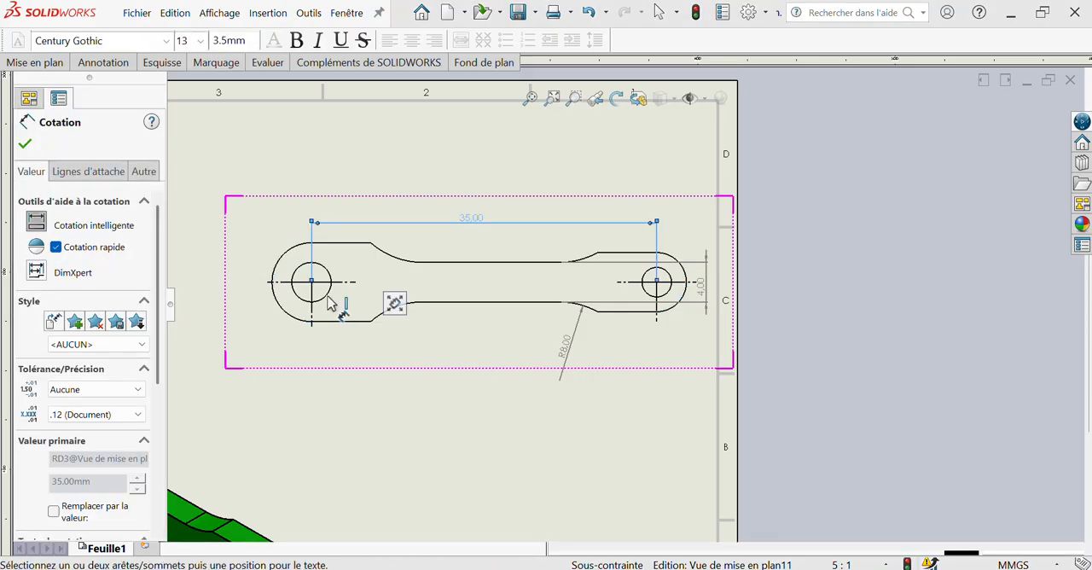
Dimension the diameters of the large-end and small-end holes, placing both below the front view
click(327, 299)
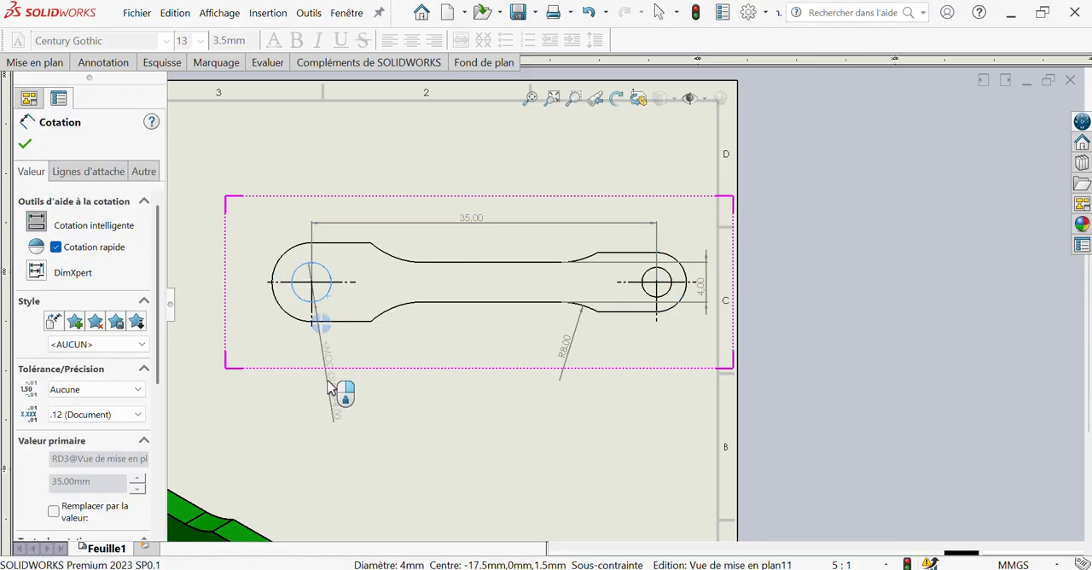
click(329, 386)
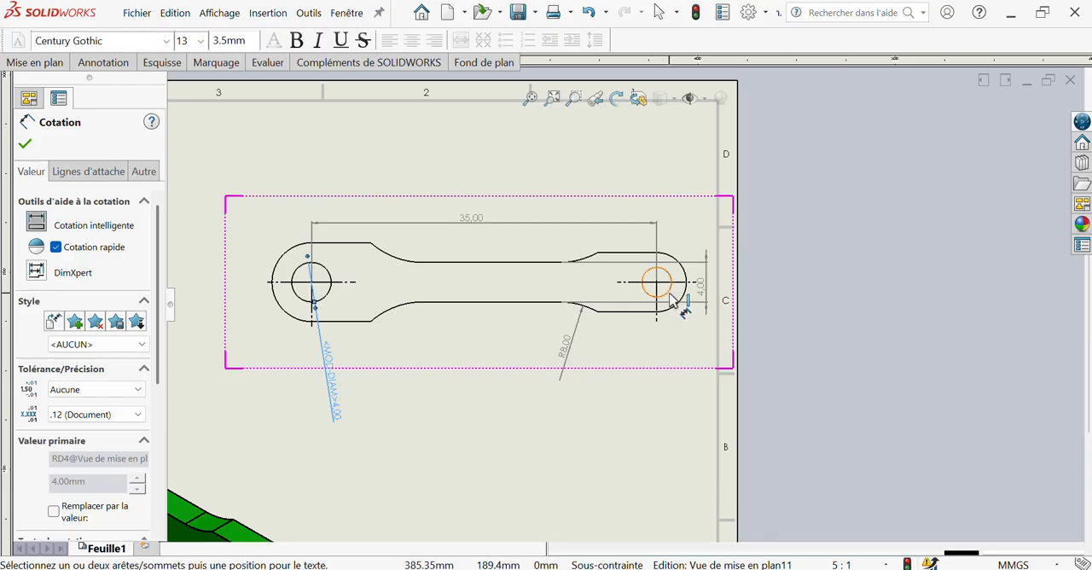
click(667, 293)
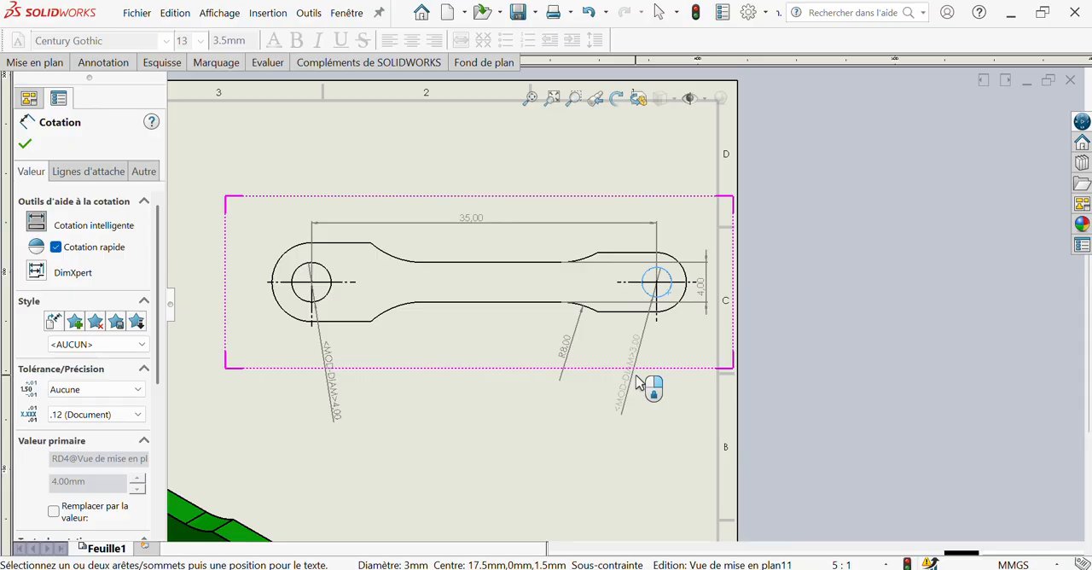
click(636, 383)
key(f)
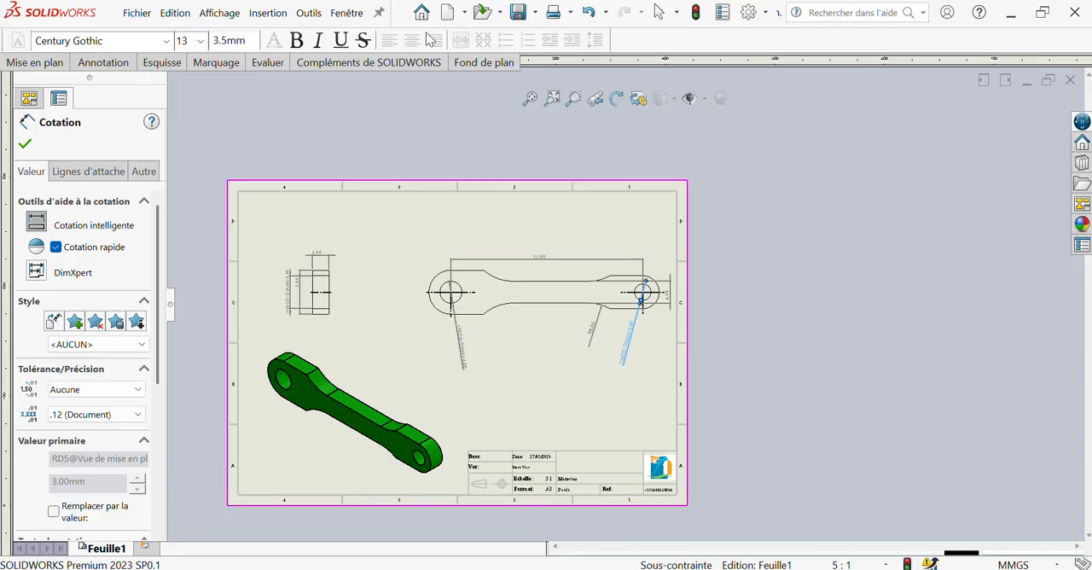
click(405, 124)
key(Escape)
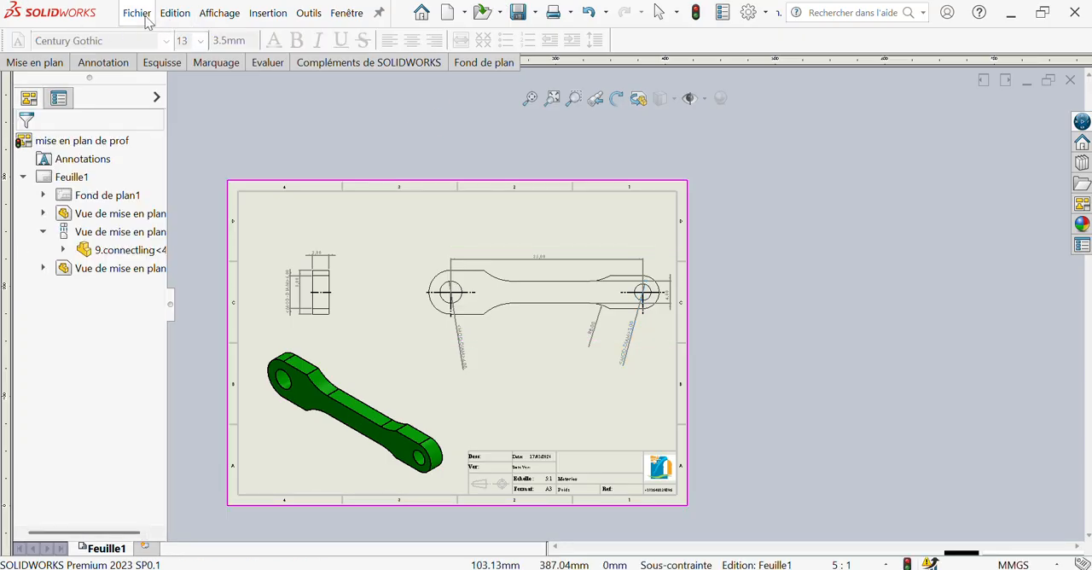
Leave dimensioning, open the sheet format for editing and return to the sheet to refresh the title block
right_click(375, 335)
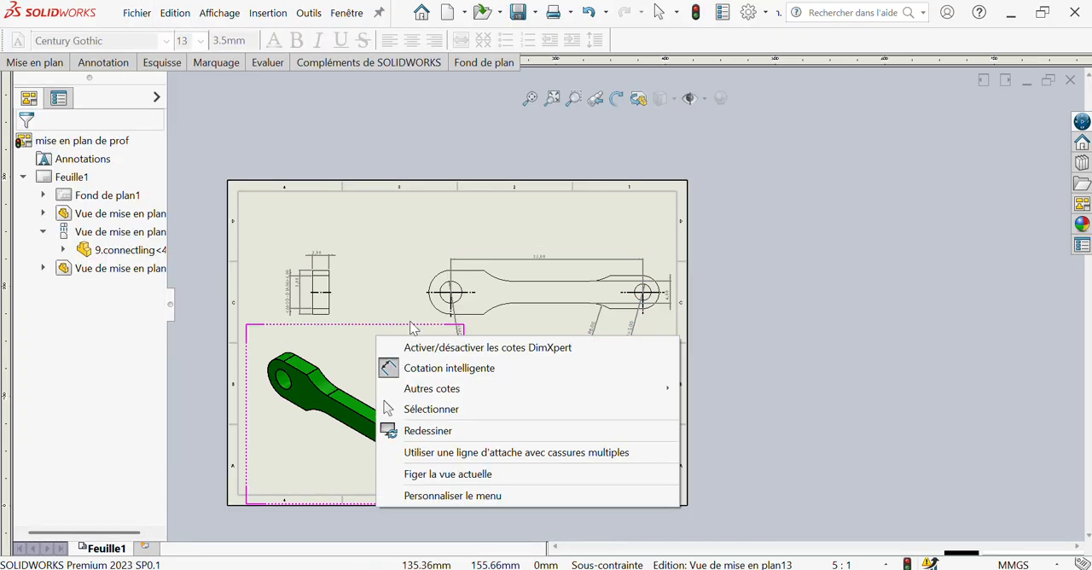
click(418, 366)
right_click(402, 282)
click(389, 208)
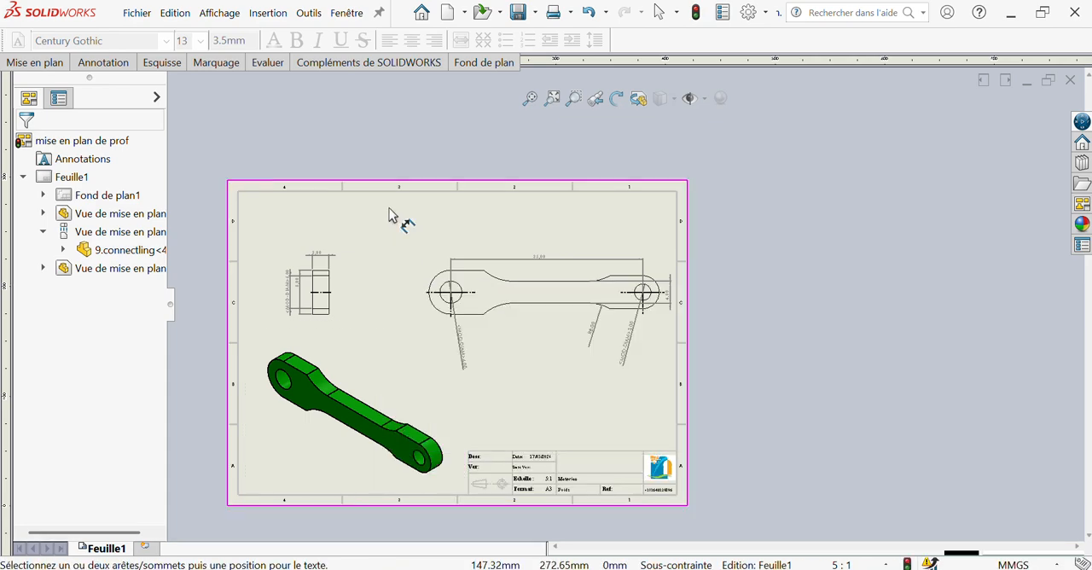
key(Escape)
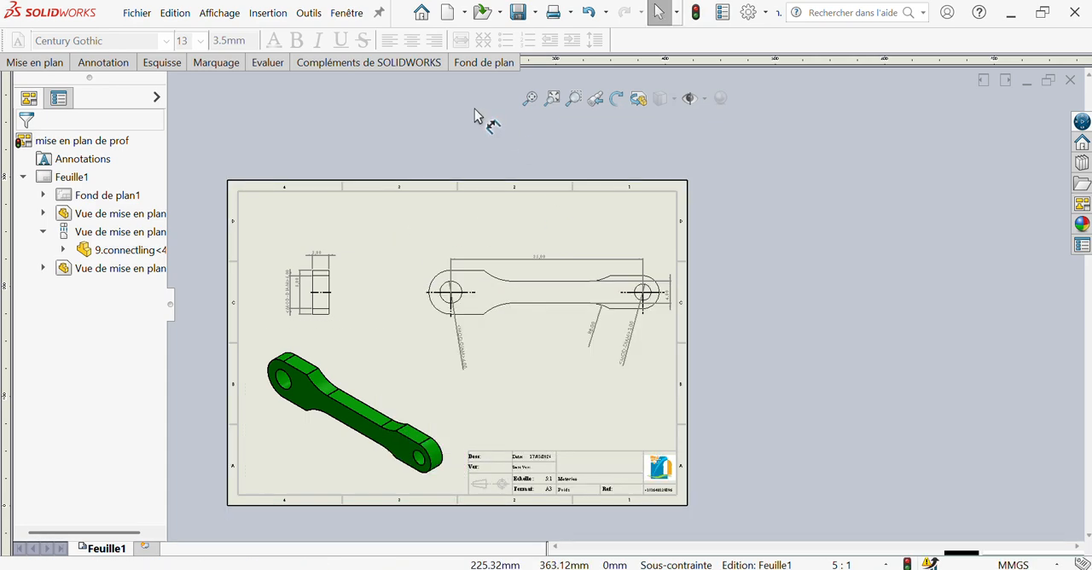
right_click(509, 236)
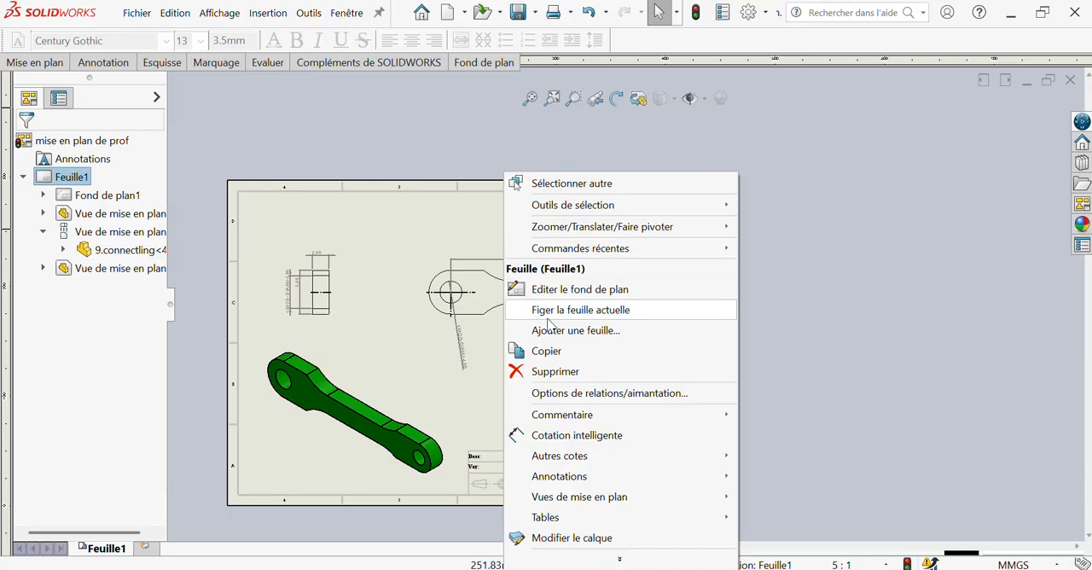
click(540, 289)
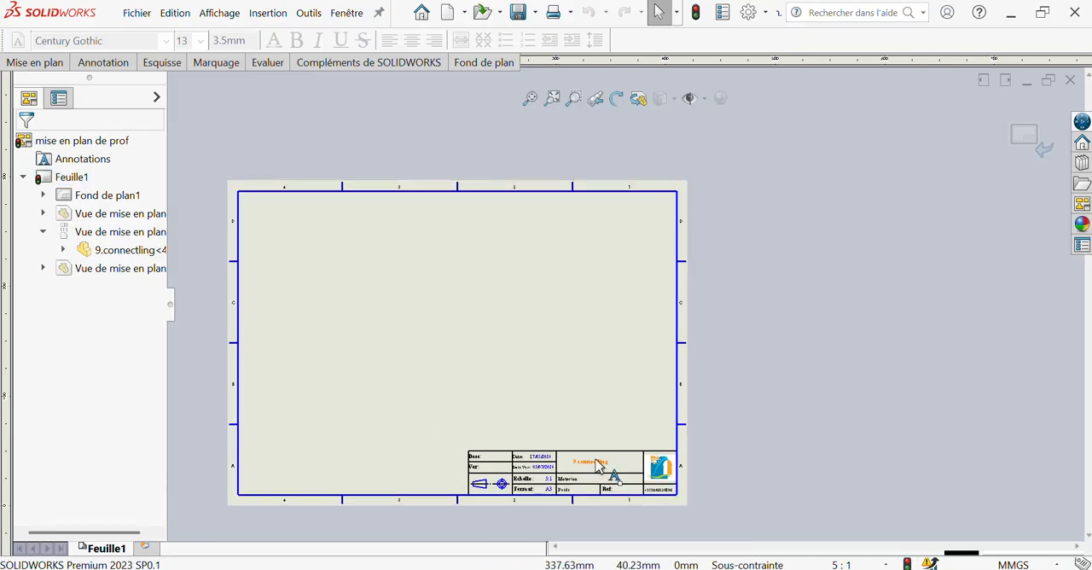
right_click(544, 399)
click(630, 160)
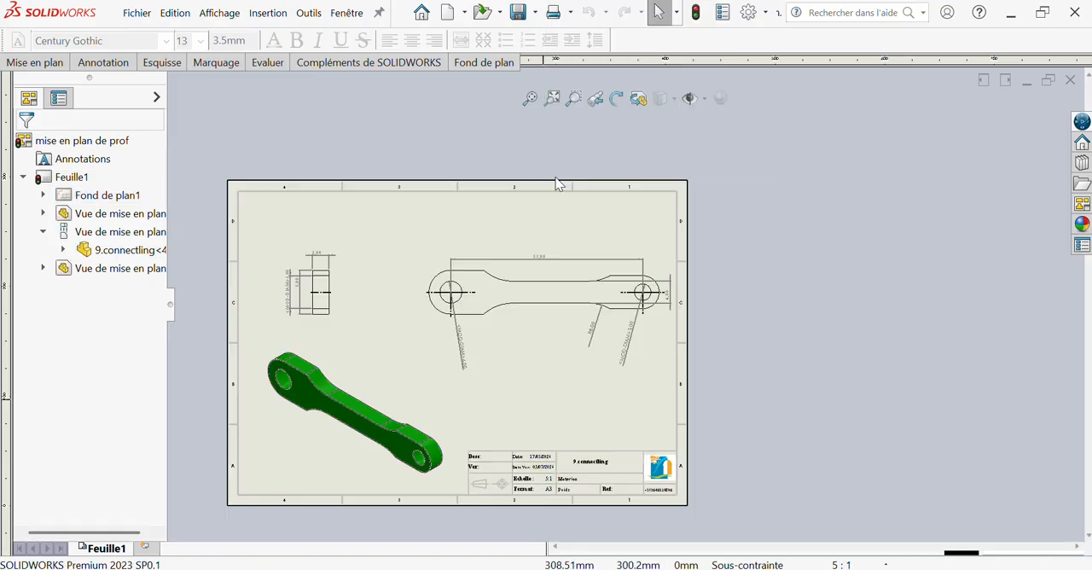
Start saving the drawing under a new name, entering mise en plan de connectling as the file name
click(129, 11)
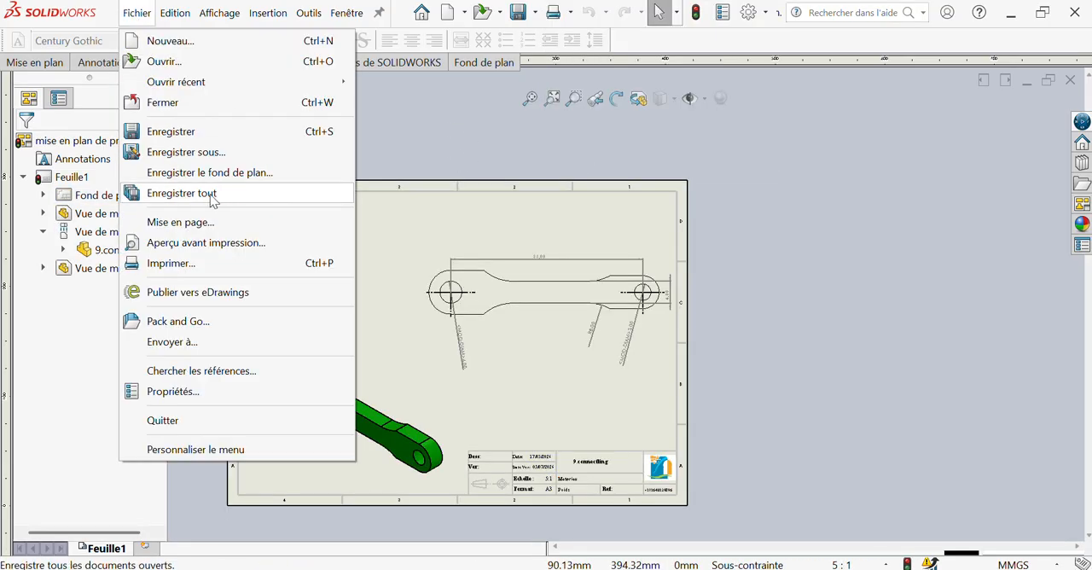
click(218, 153)
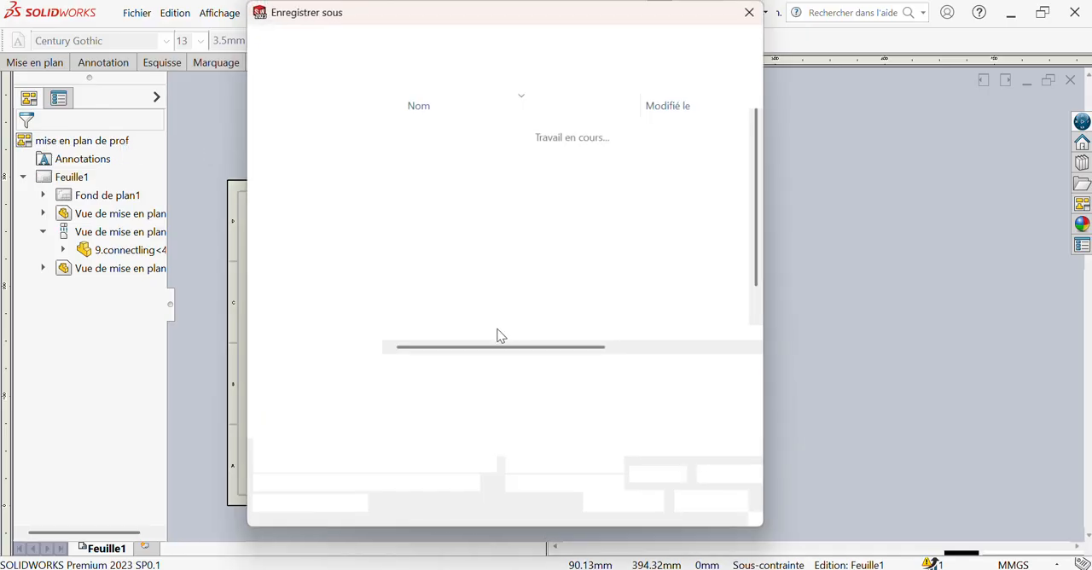
key(BackSpace)
key(BackSpace)
key(BackSpace)
key(BackSpace)
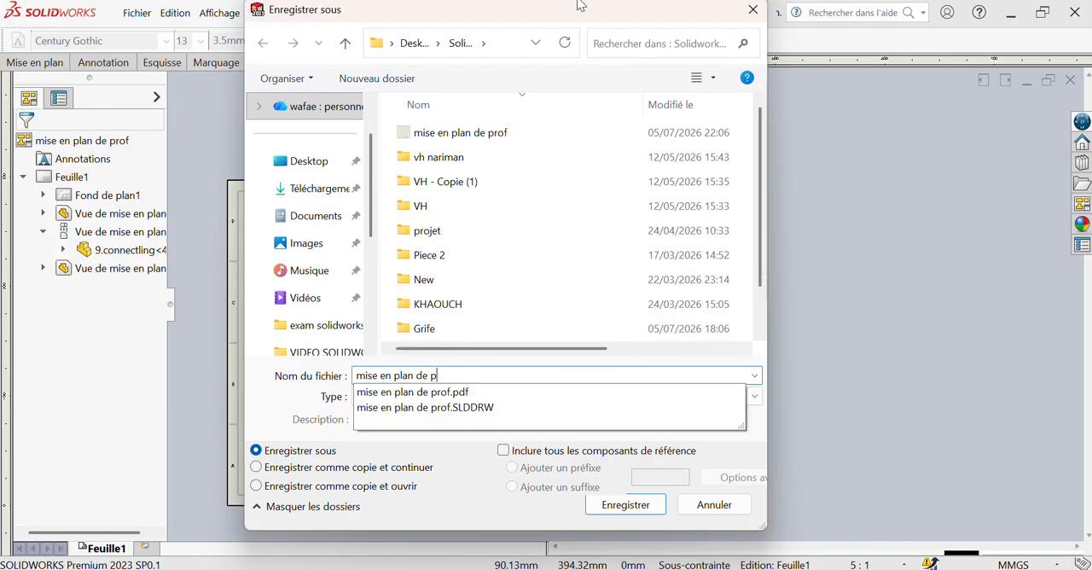
text(connectling)
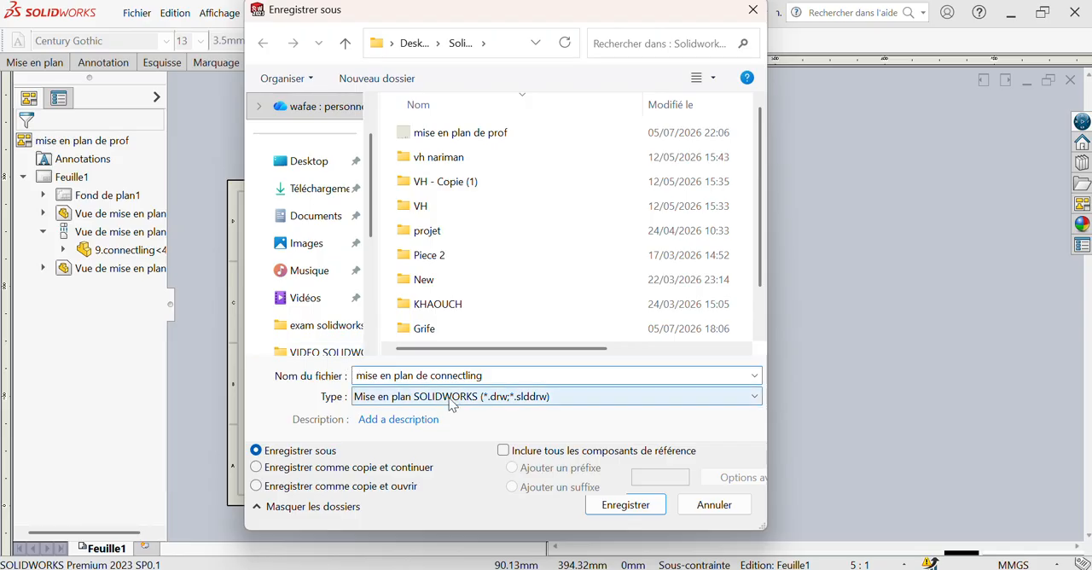
Set the file type to Adobe Portable Document Format (*.pdf) and save the drawing in the VIDEO SOLIDWORKS folder
click(427, 396)
click(427, 457)
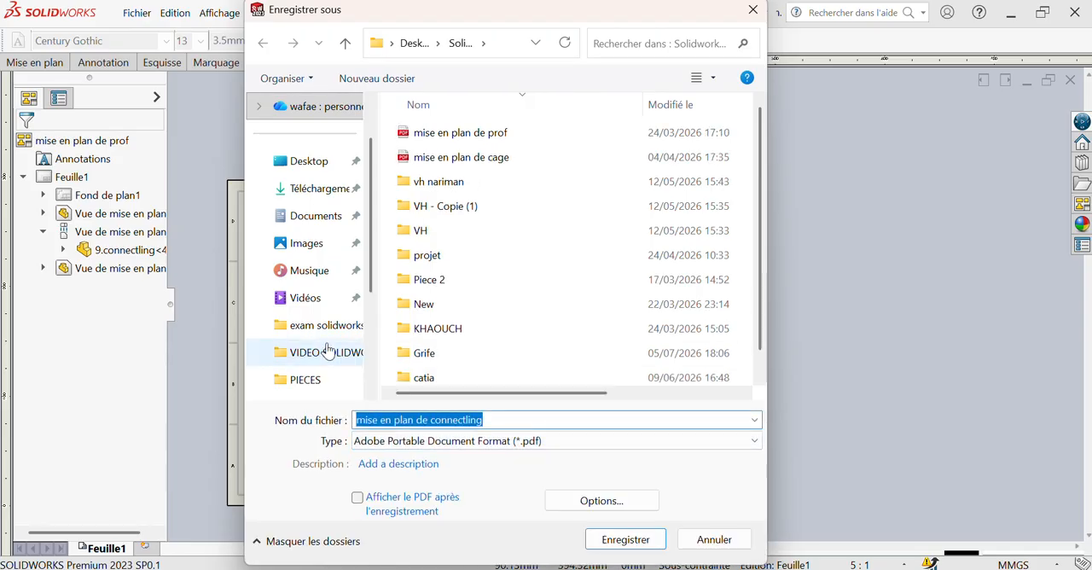
click(329, 352)
click(626, 540)
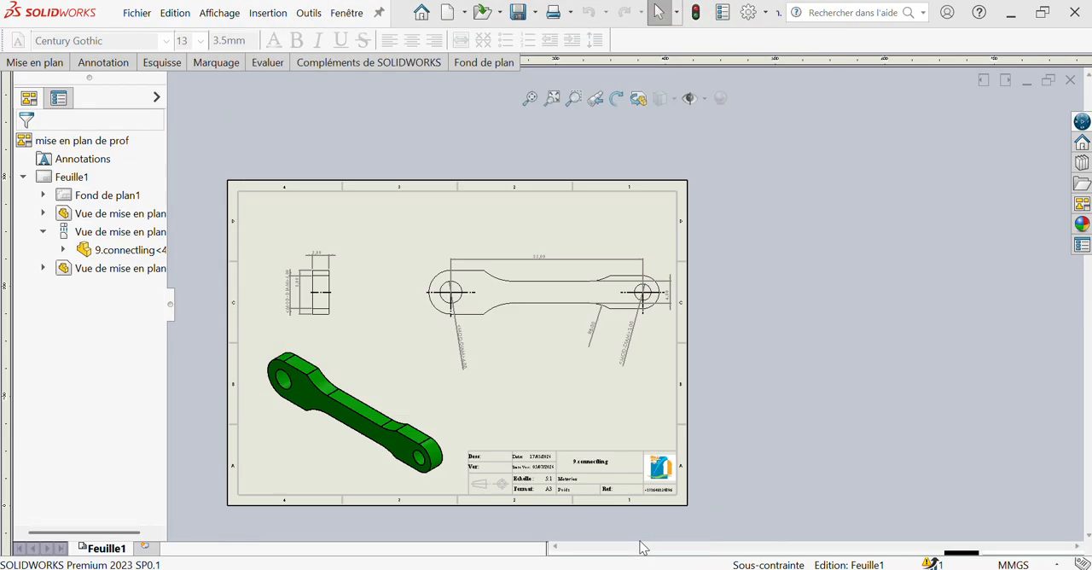